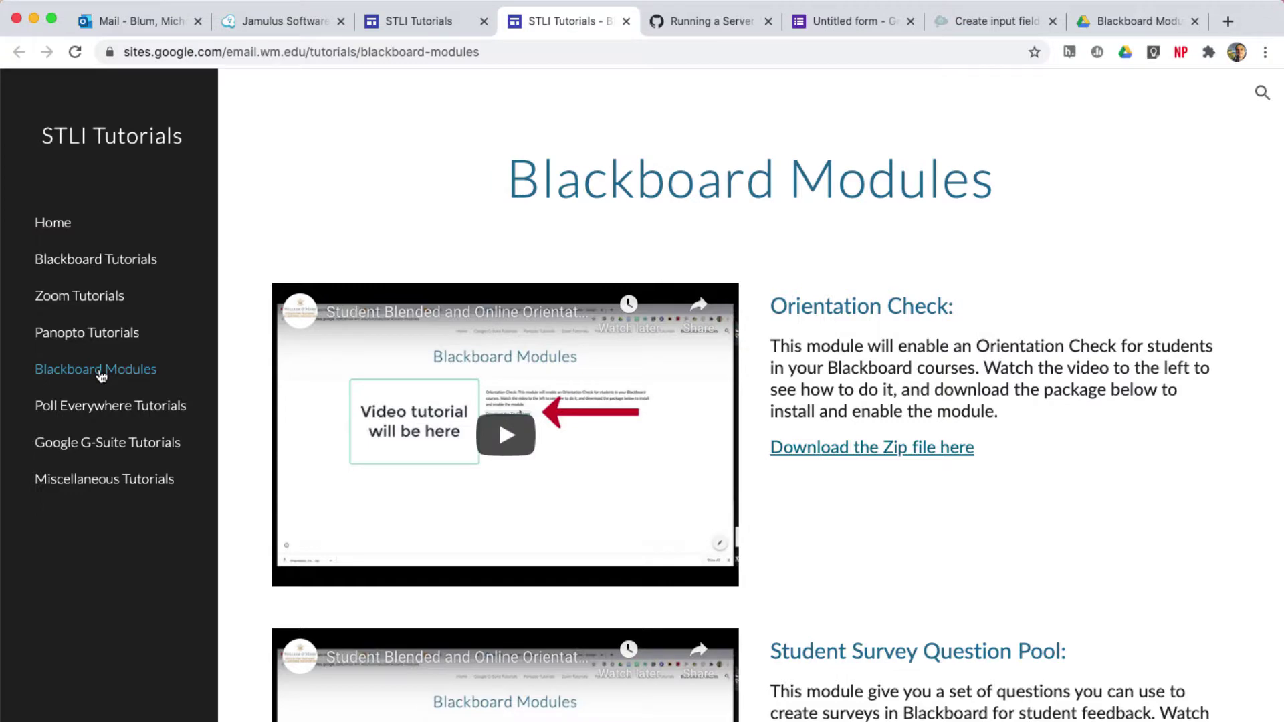
- Open the Blackboard Modules tutorials page on the STLI Tutorials Google Site
left_click(100, 372)
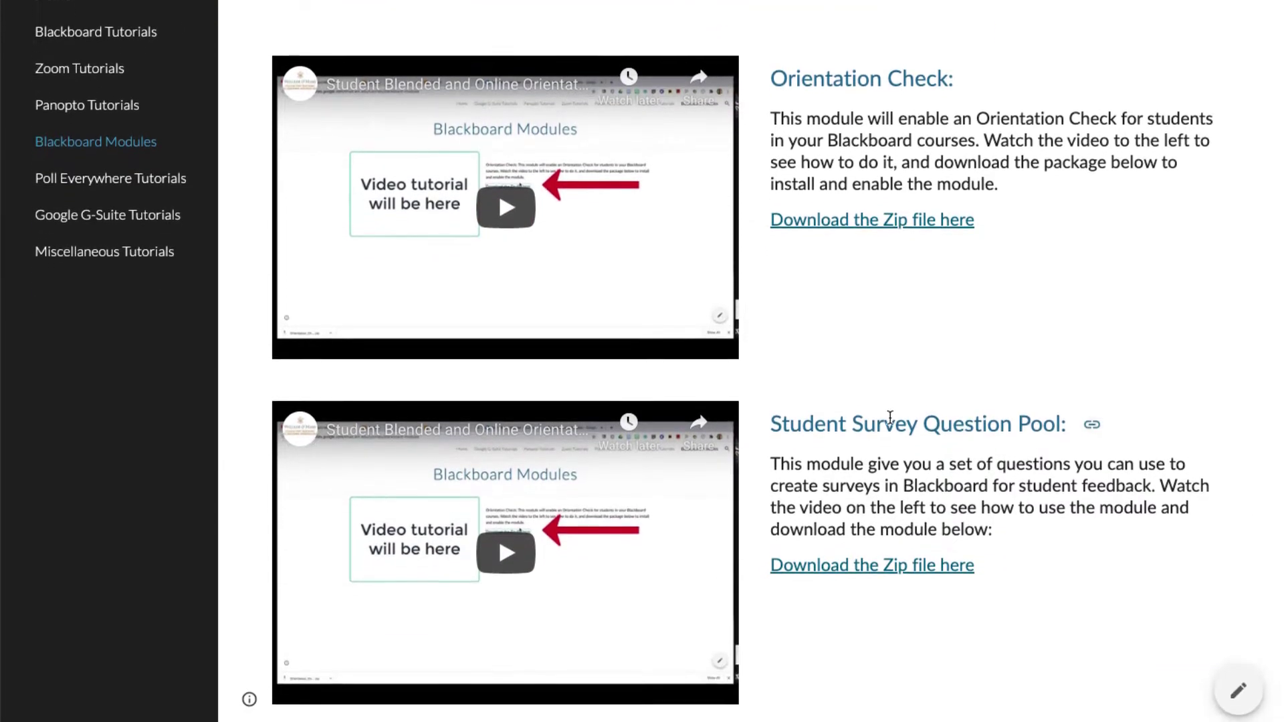
- Download student_survey_pool.zip from its Google Drive preview, then return to the Blackboard Courses tab
left_click(862, 559)
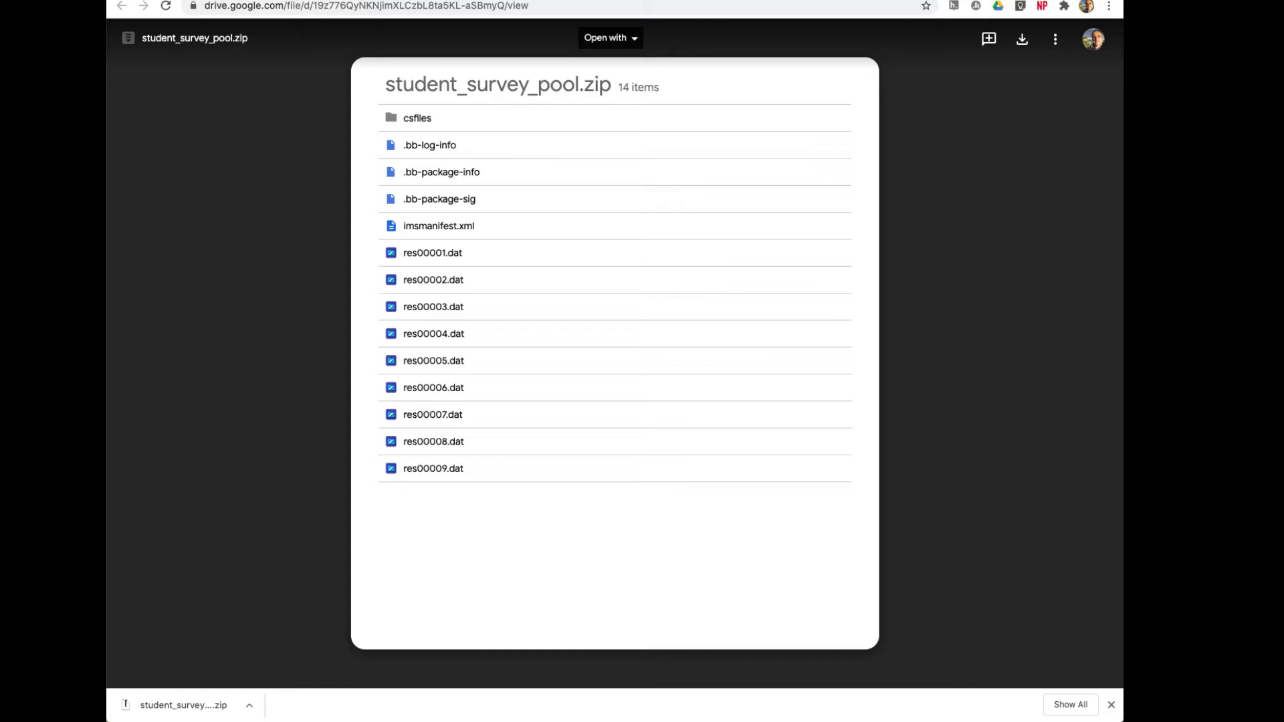
key("ctrl+Tab")
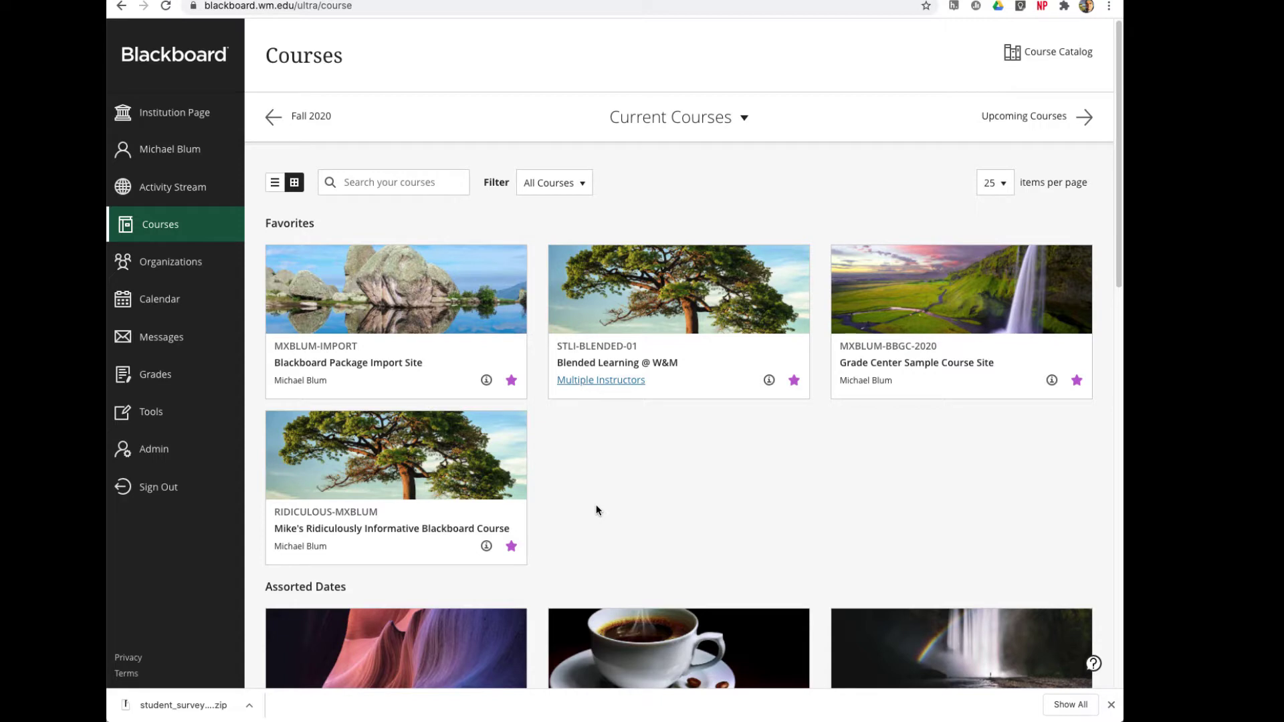
- Open the Ridiculously Informative Blackboard Course and expand Course Tools in its Control Panel
left_click(376, 463)
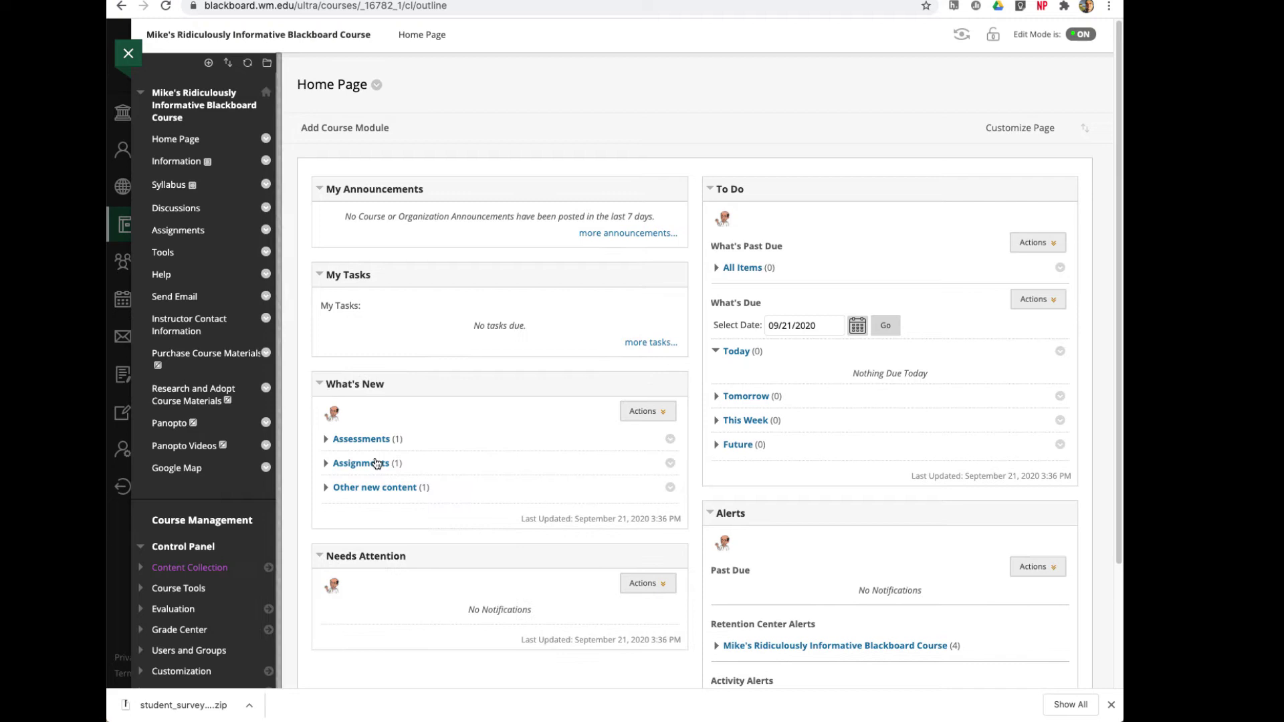
scroll(377, 462, "down", 3)
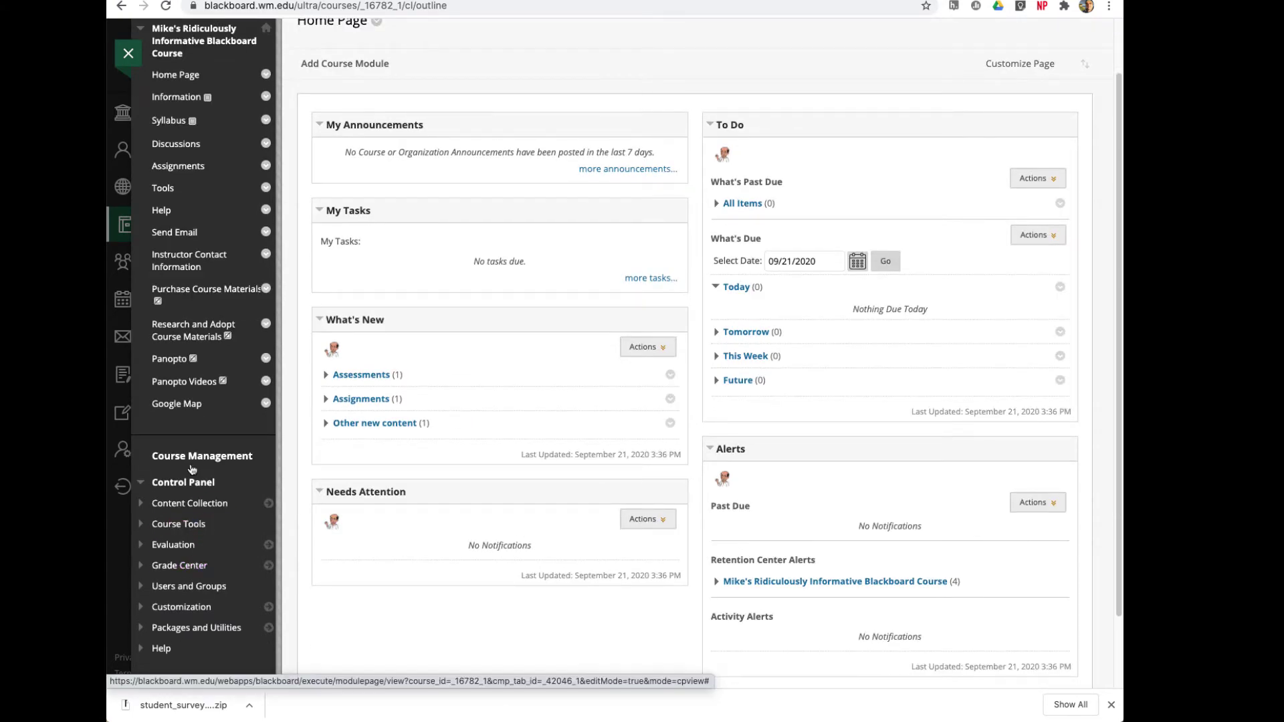
scroll(184, 490, "down", 1)
scroll(184, 490, "down", 2)
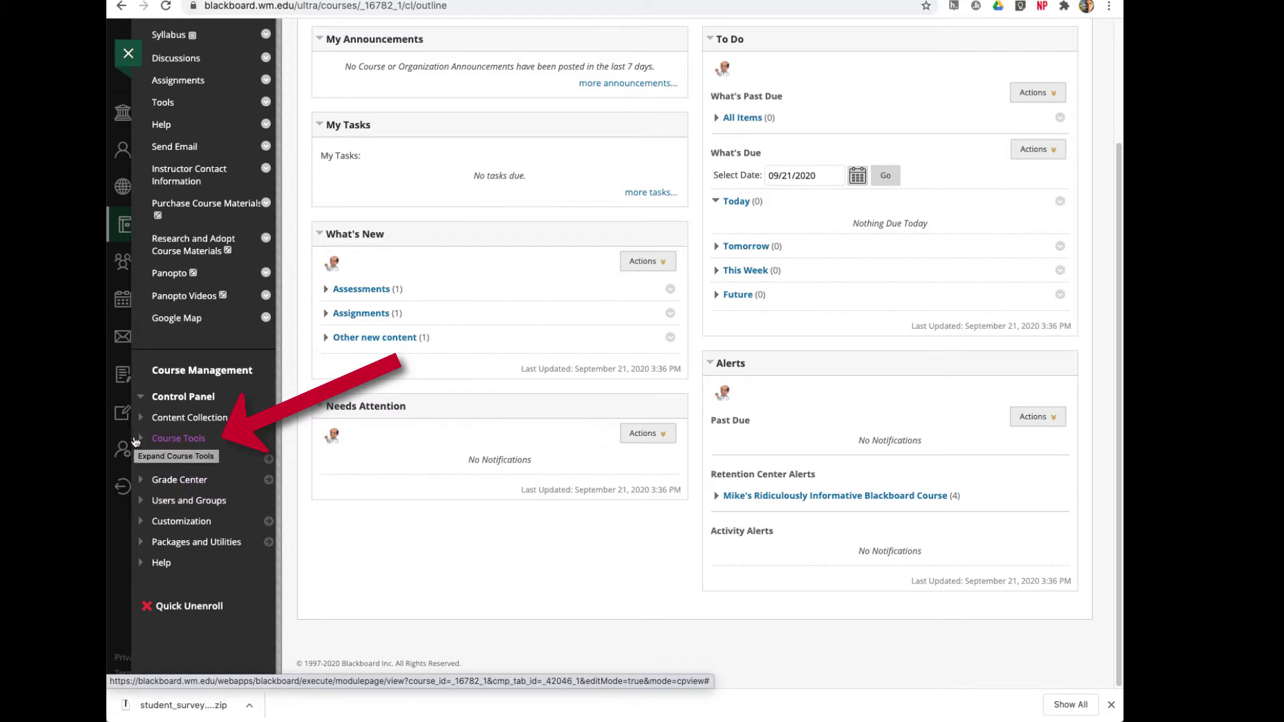
left_click(171, 441)
scroll(187, 508, "down", 3)
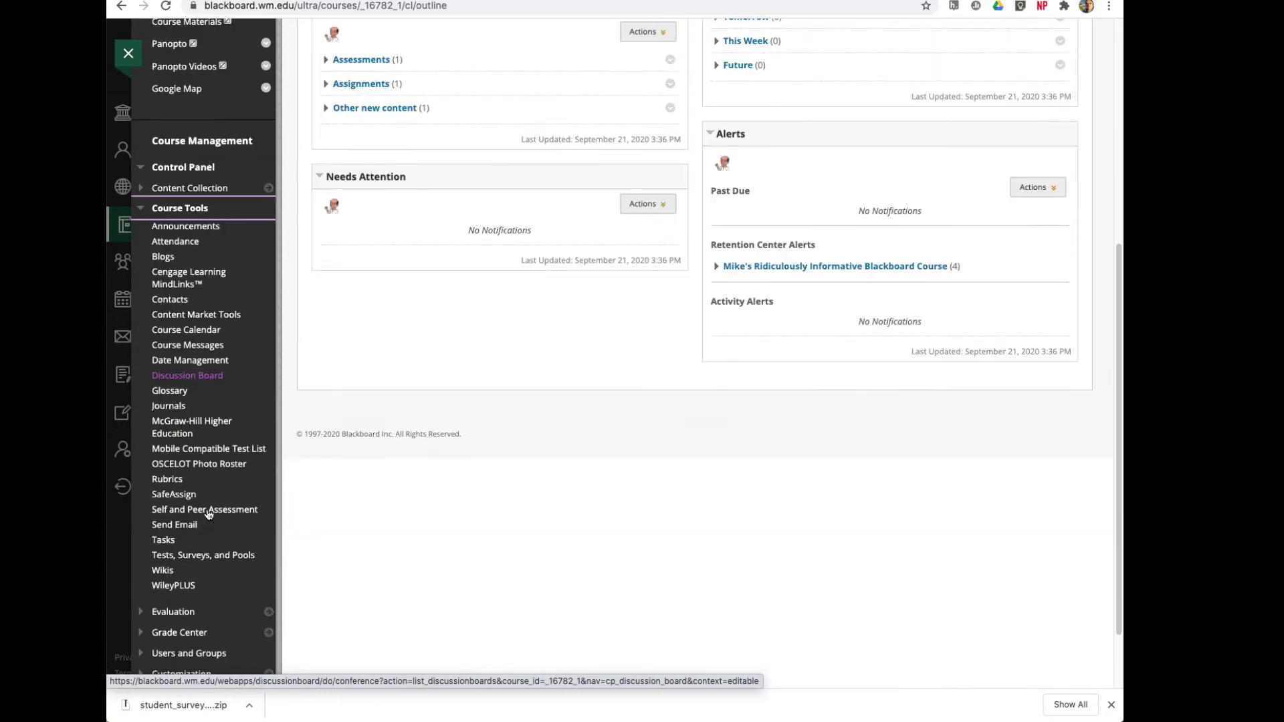
- Go to Tests, Surveys, and Pools and open the Pools list showing Student Feedback
left_click(196, 557)
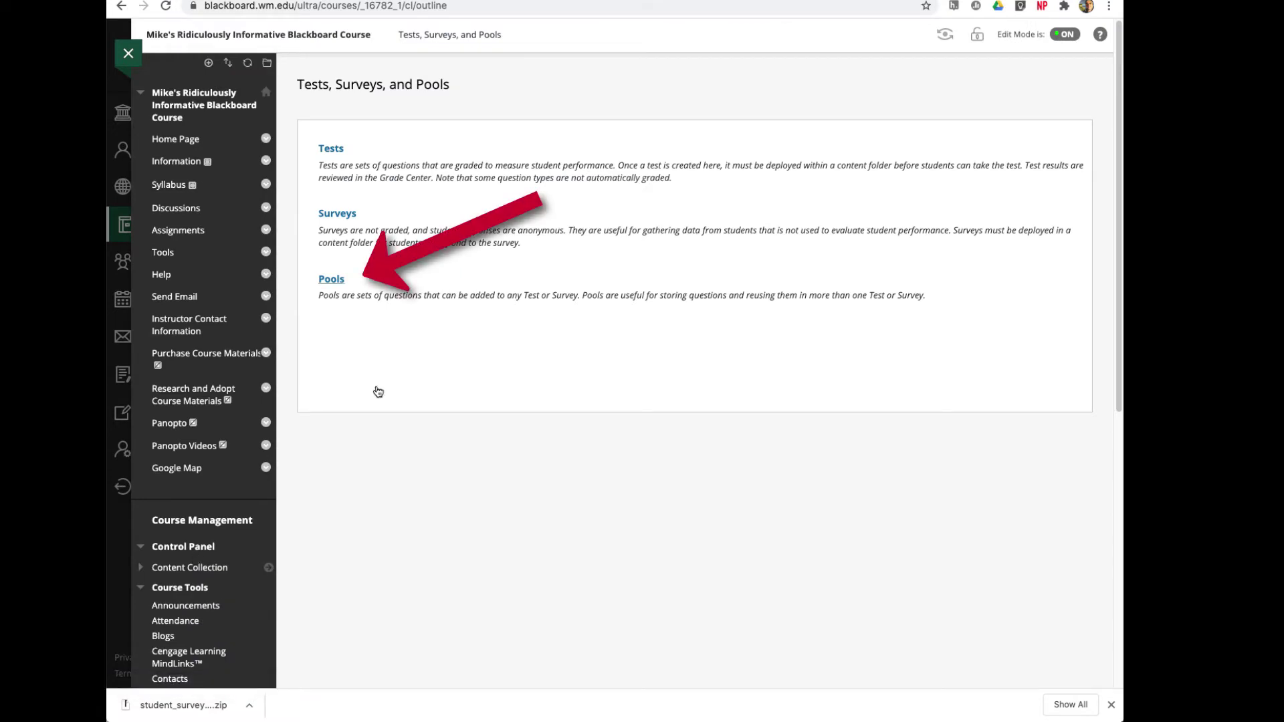
left_click(330, 280)
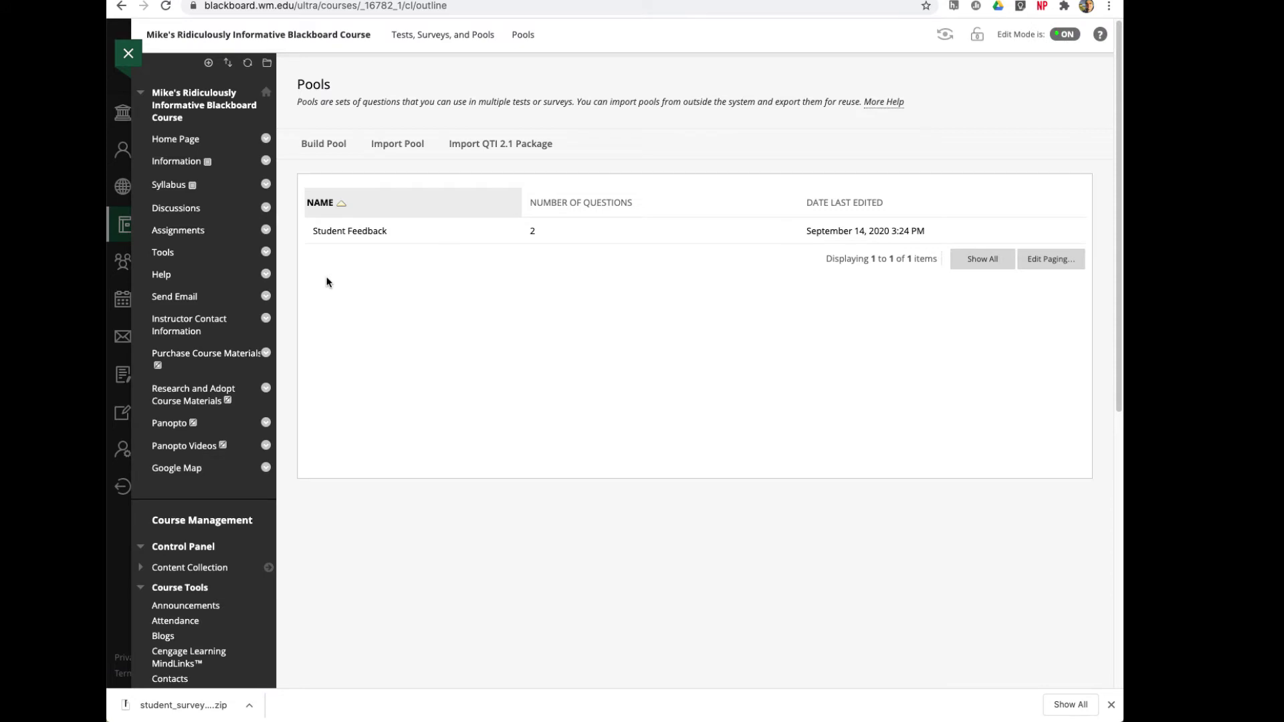
- Import student_survey_pool.zip from Downloads as a question pool and confirm the completed import
left_click(403, 146)
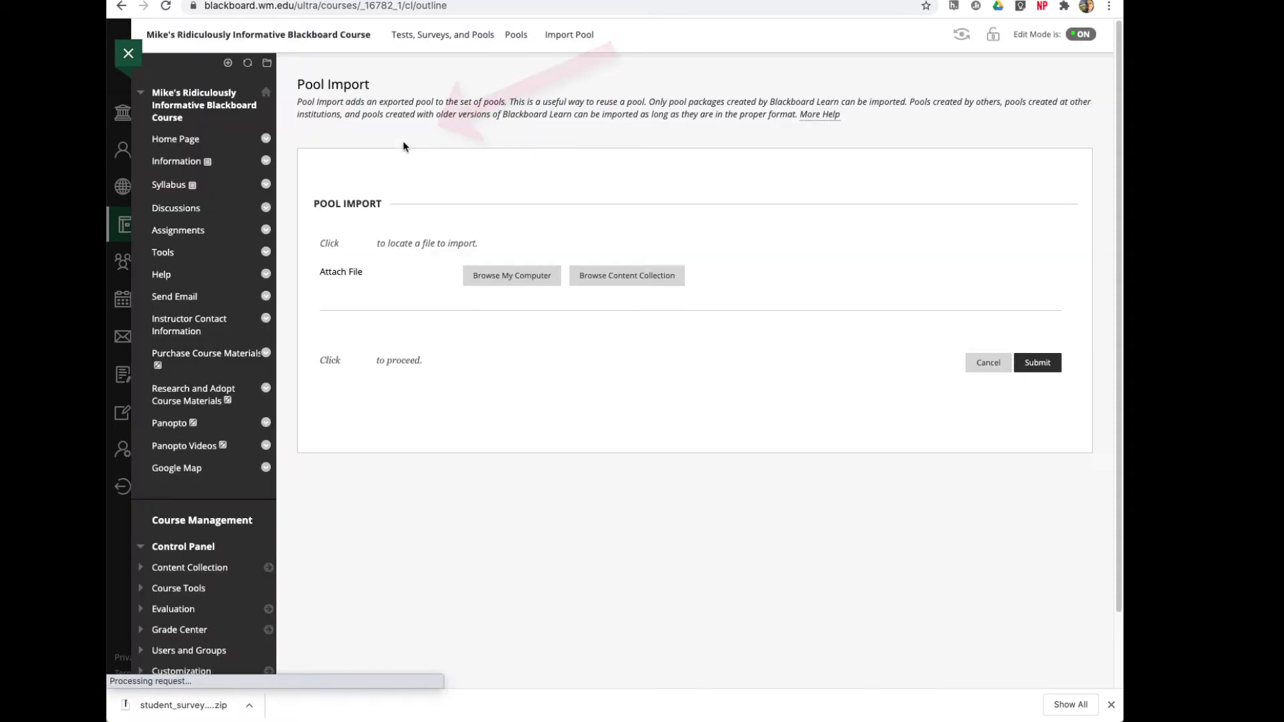
left_click(519, 279)
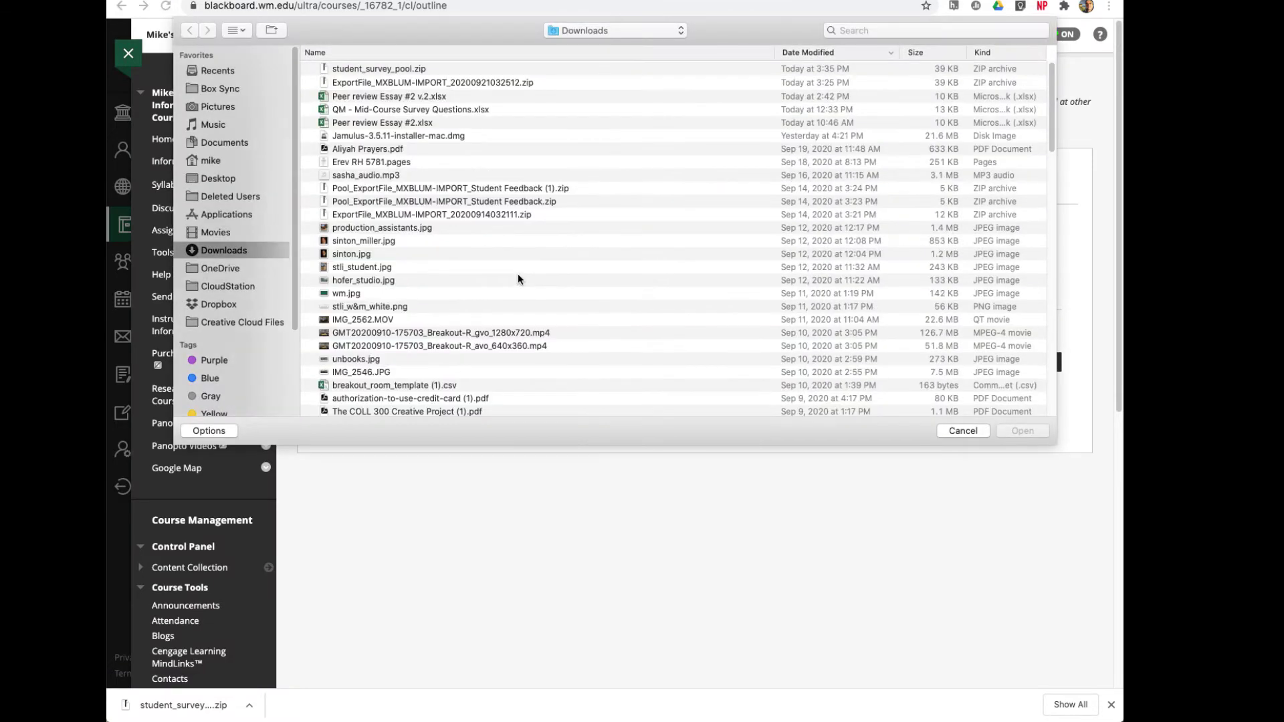
left_click(369, 69)
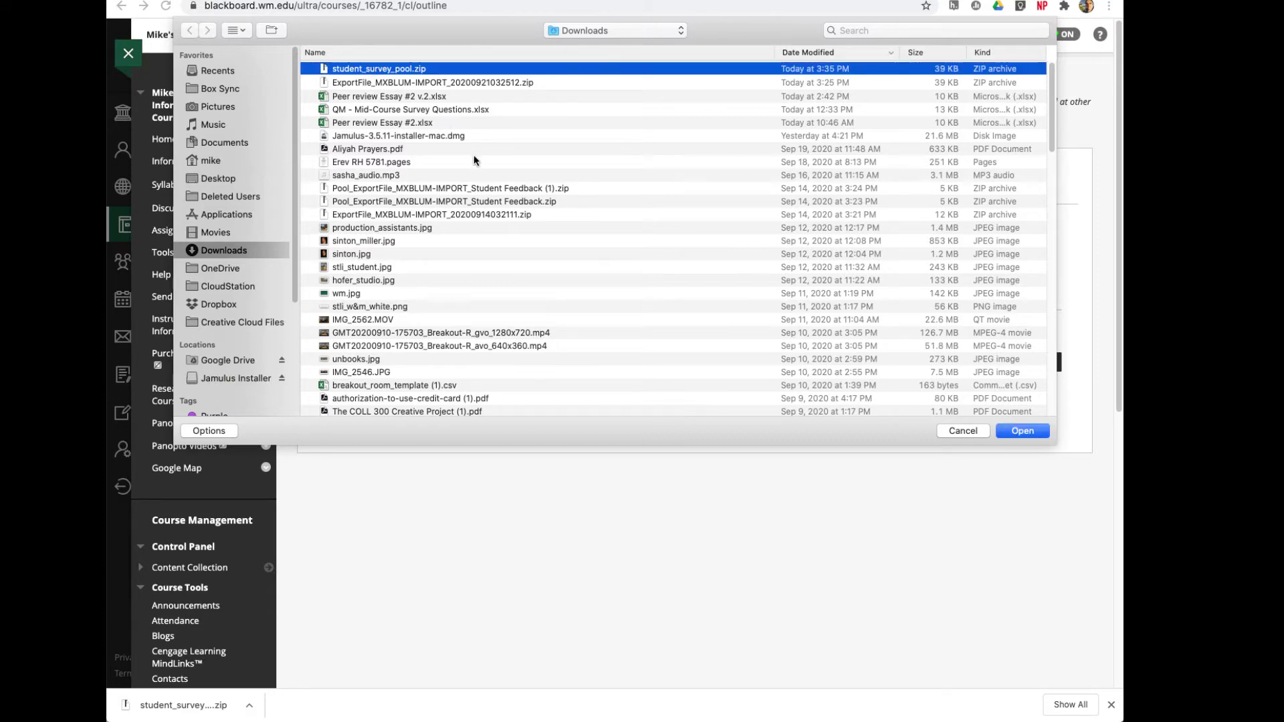
left_click(1022, 430)
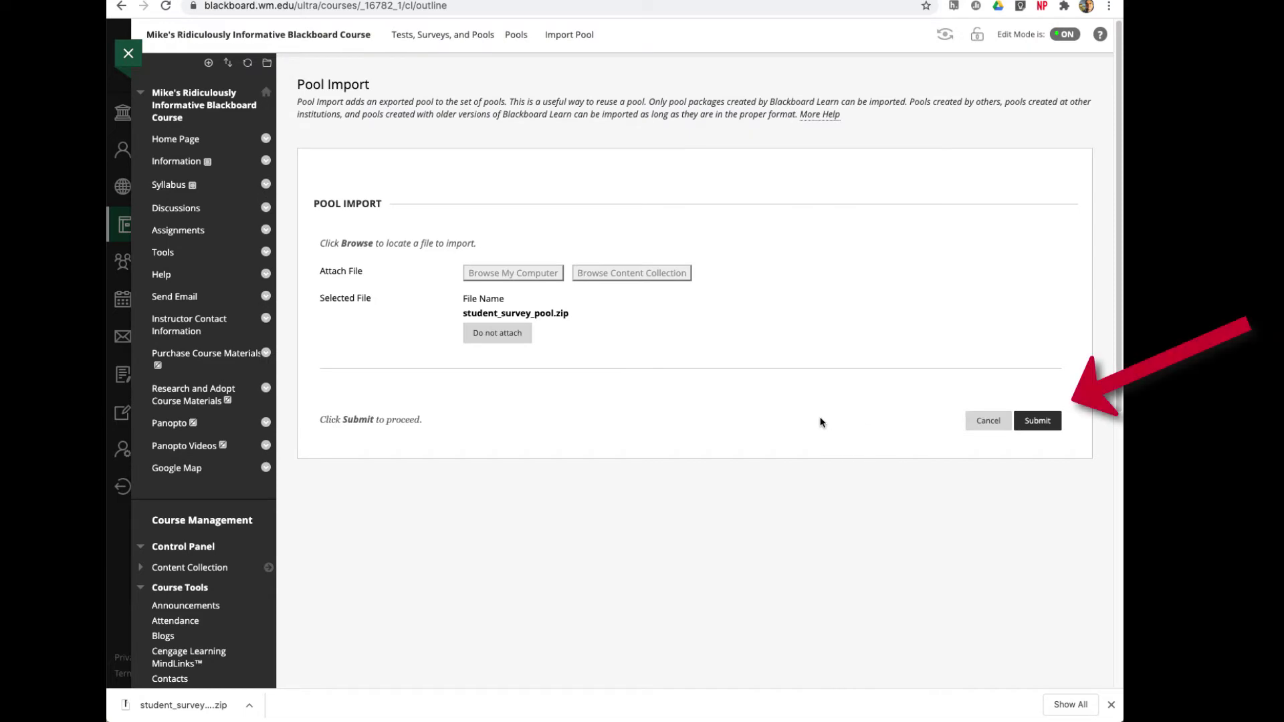
left_click(1037, 421)
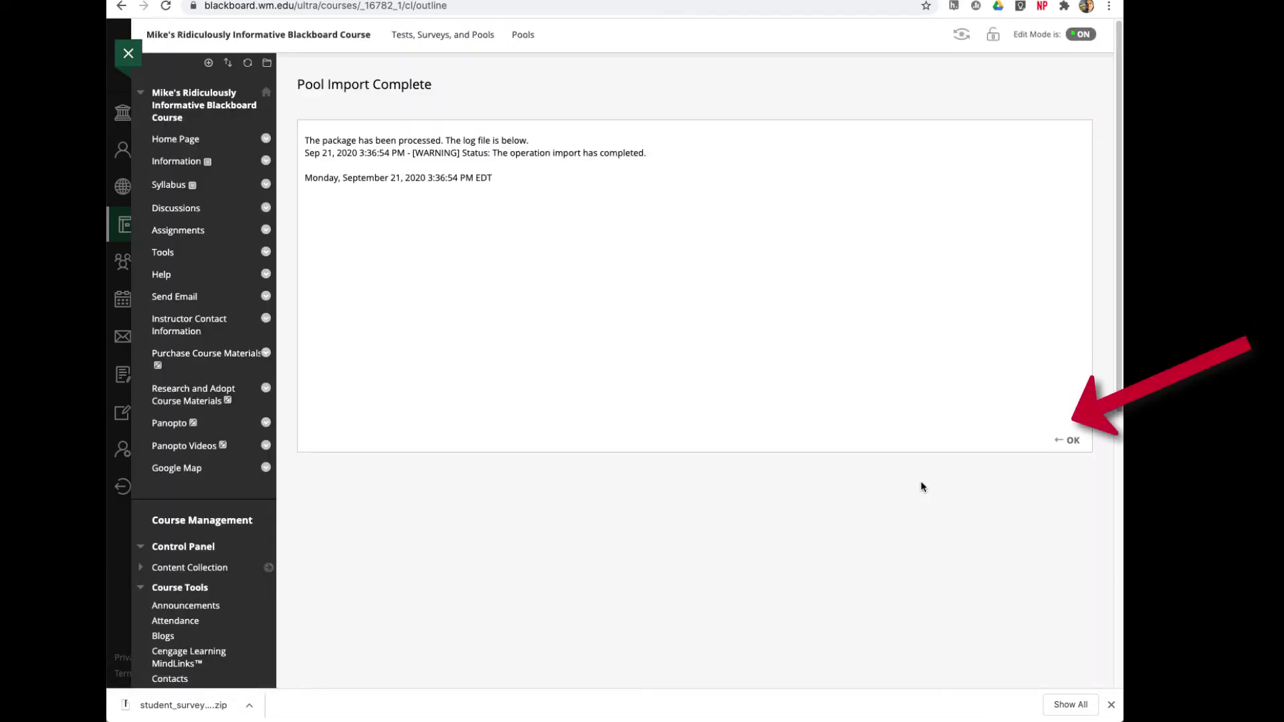
left_click(1068, 441)
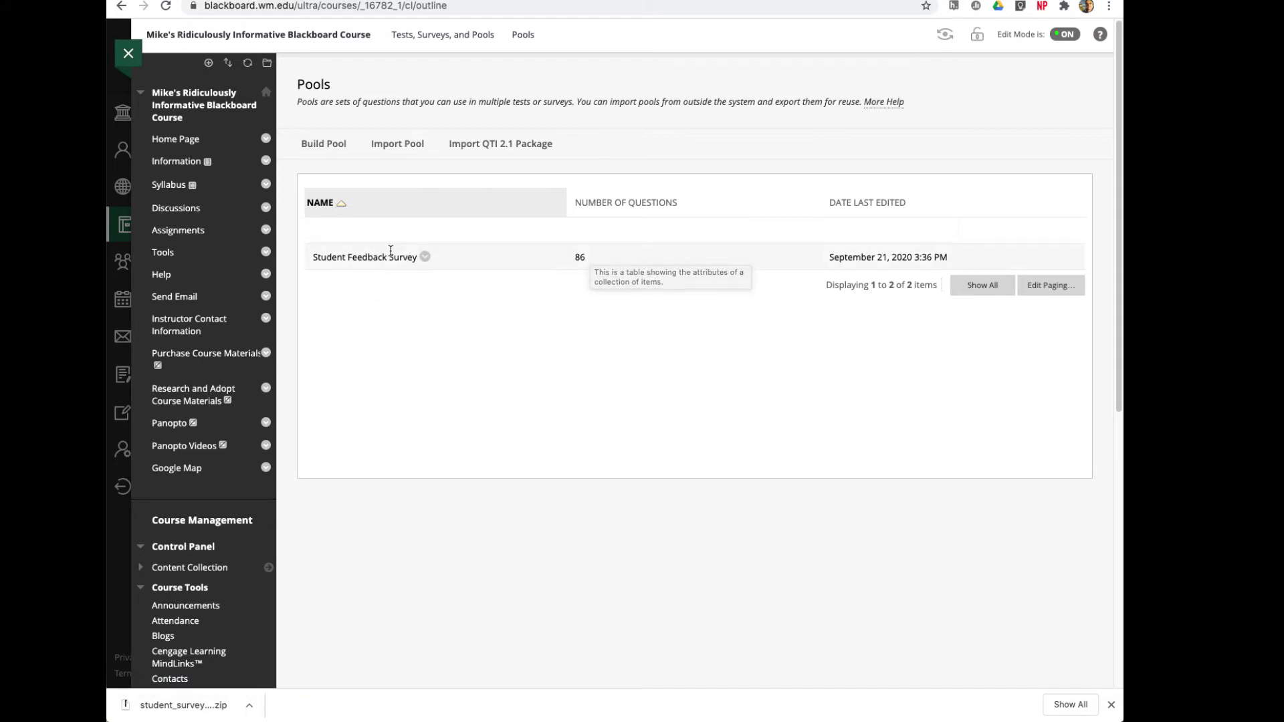
- Edit the Student Feedback Survey pool and filter it to the Course Learning Outcomes category (14 questions)
left_click(425, 258)
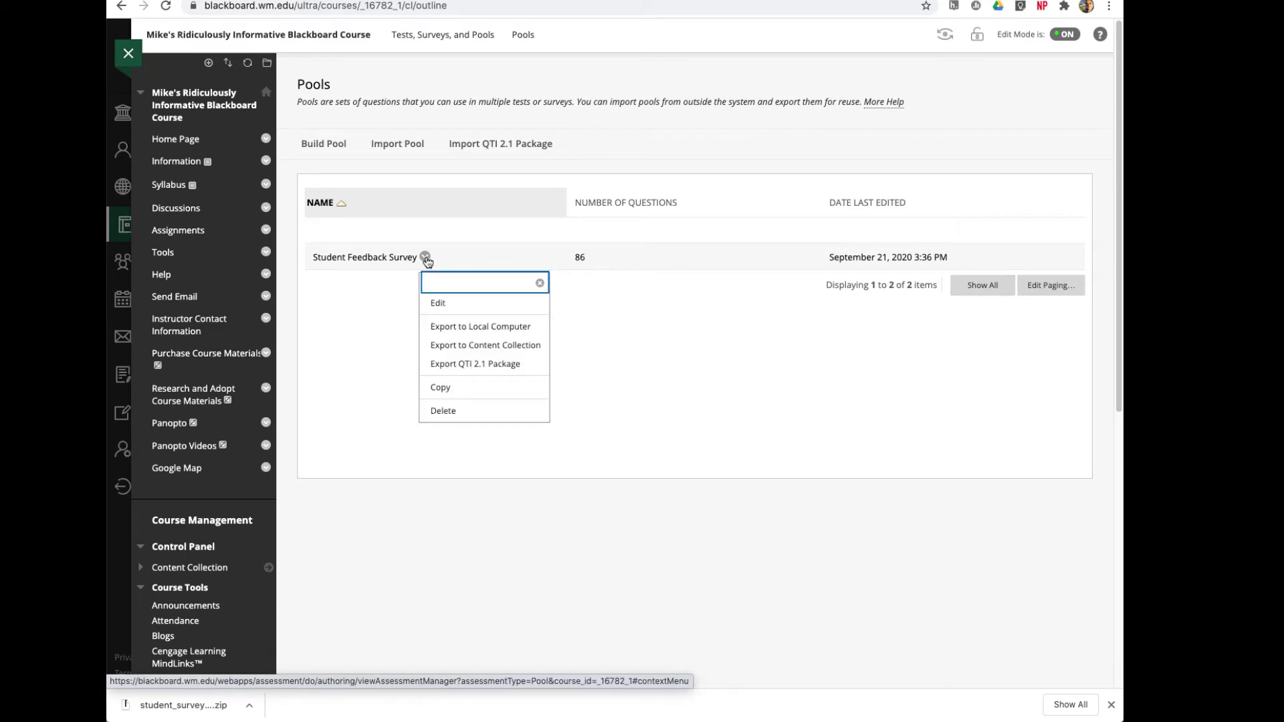
left_click(439, 303)
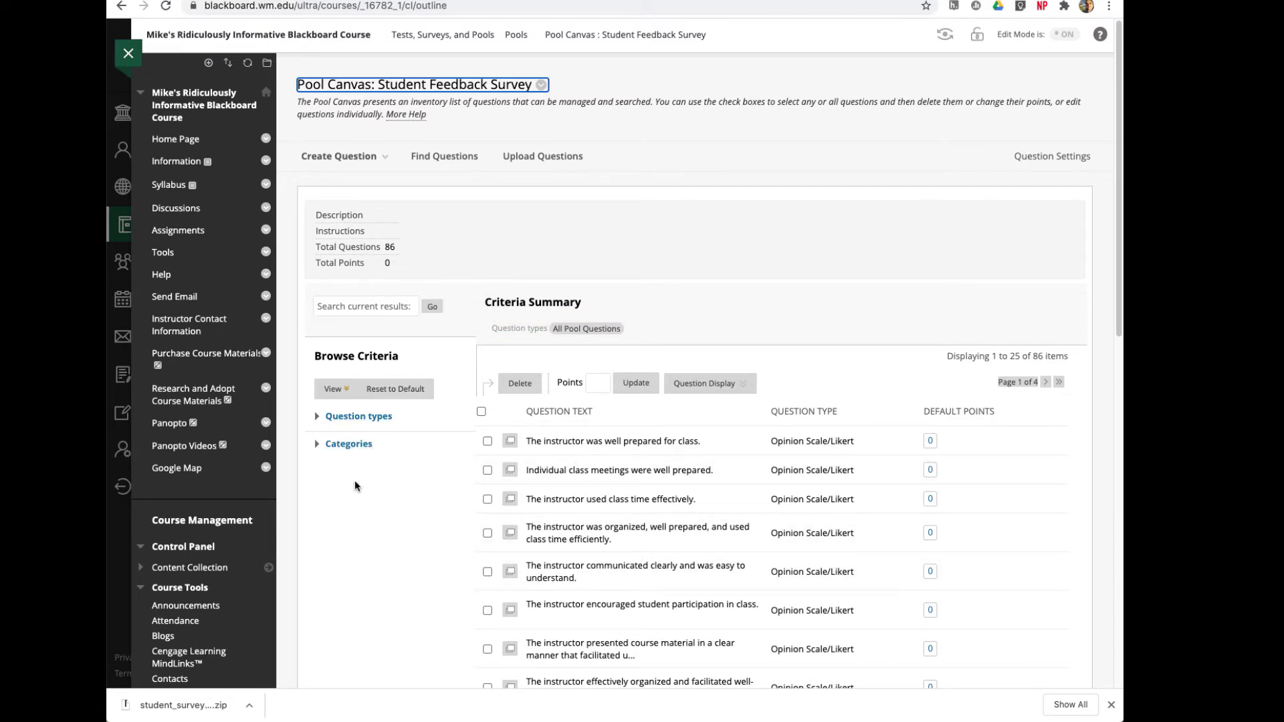
left_click(316, 445)
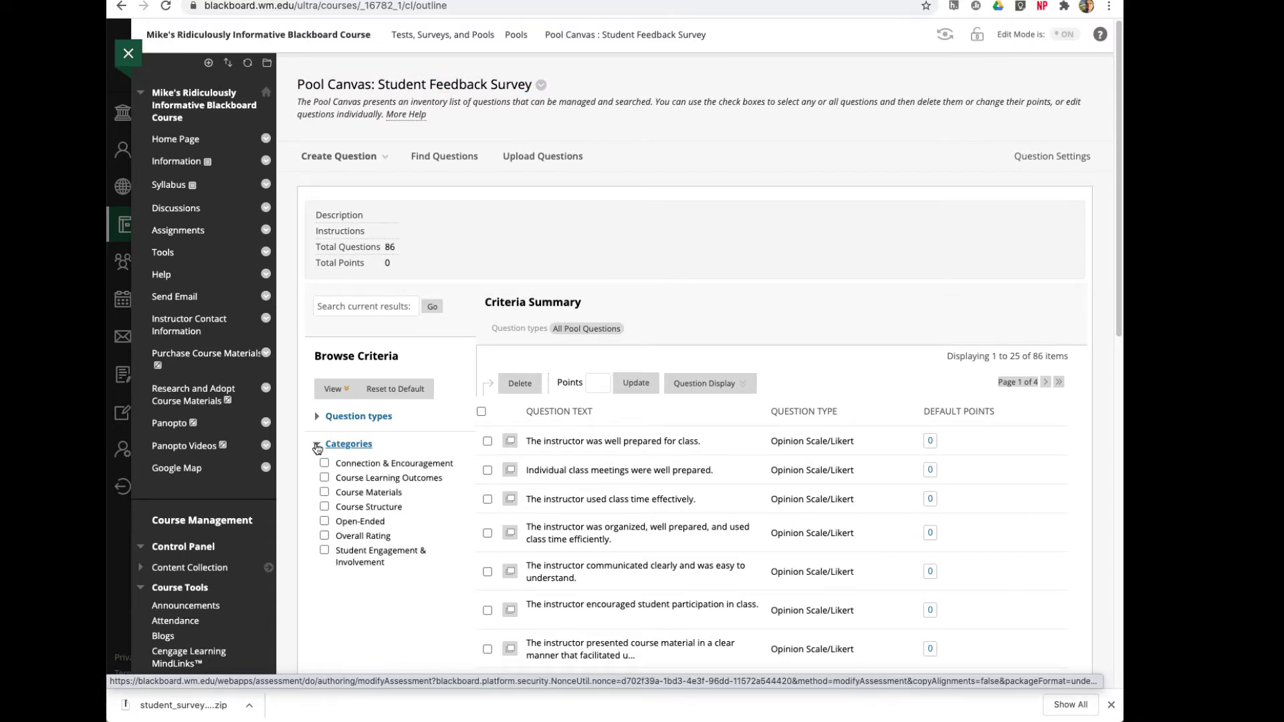
scroll(415, 543, "down", 2)
scroll(414, 543, "down", 2)
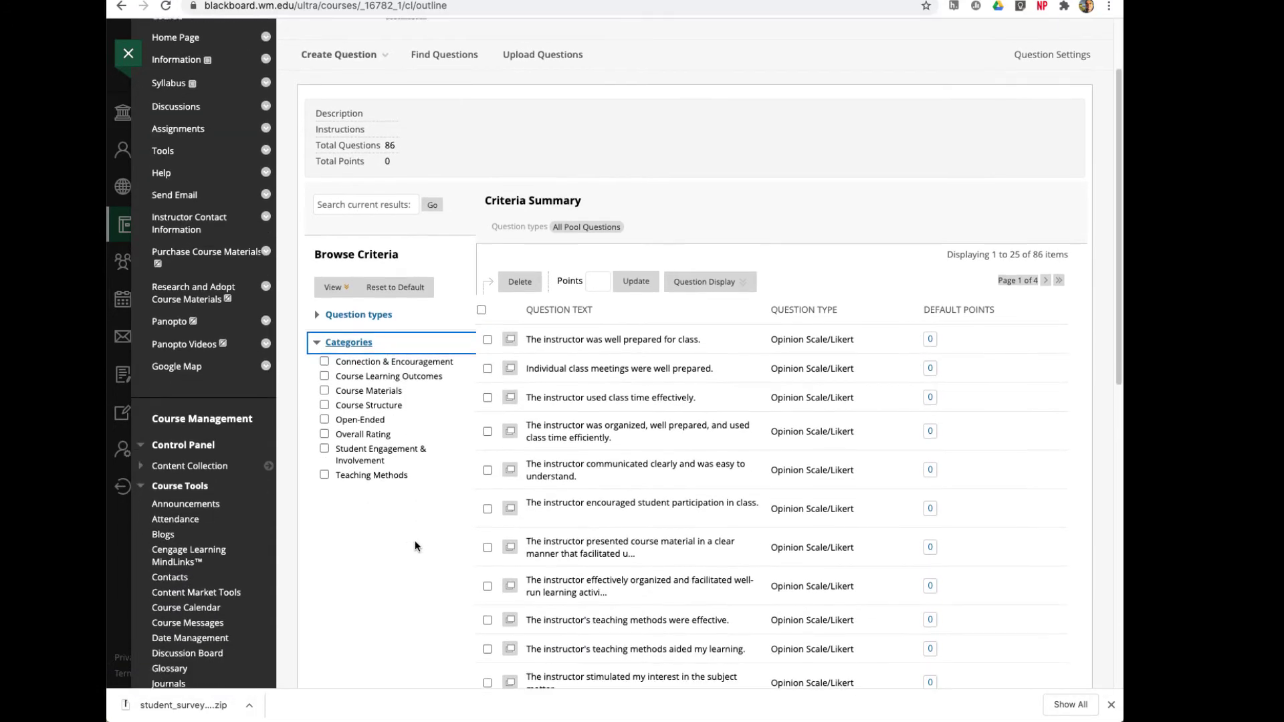
key("Tab")
key("Tab")
key("space")
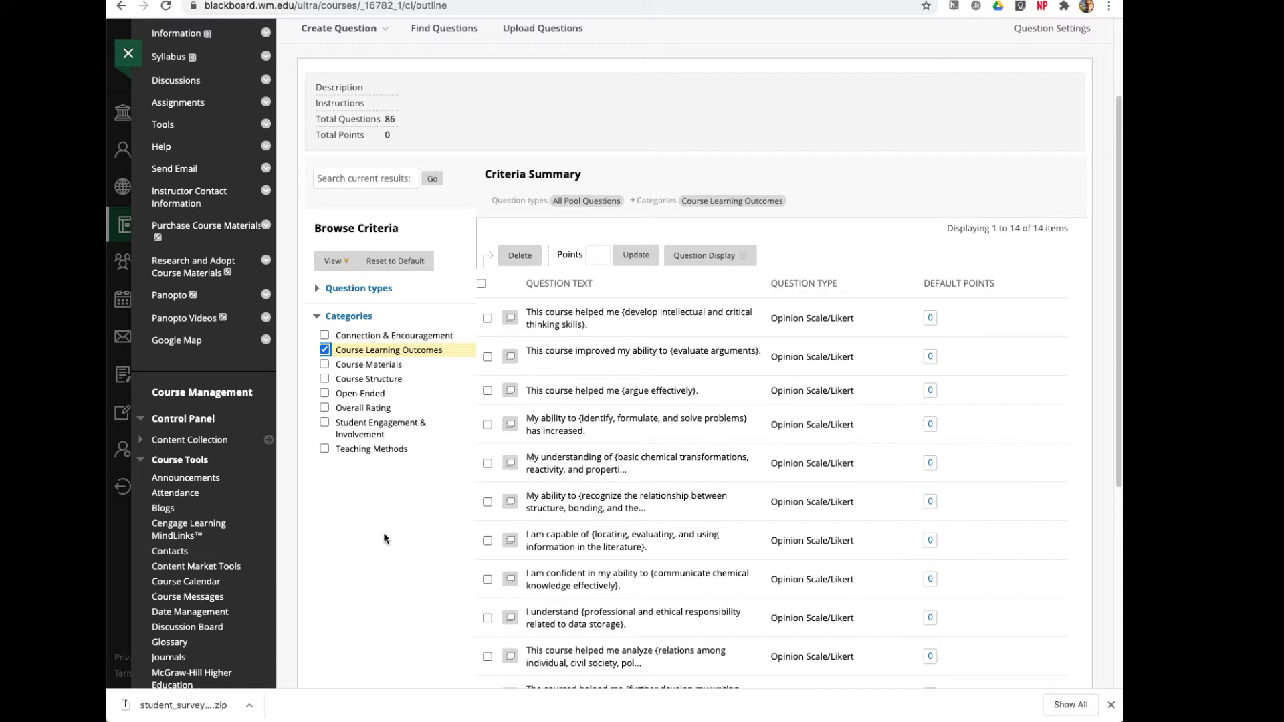
scroll(383, 539, "up", 3)
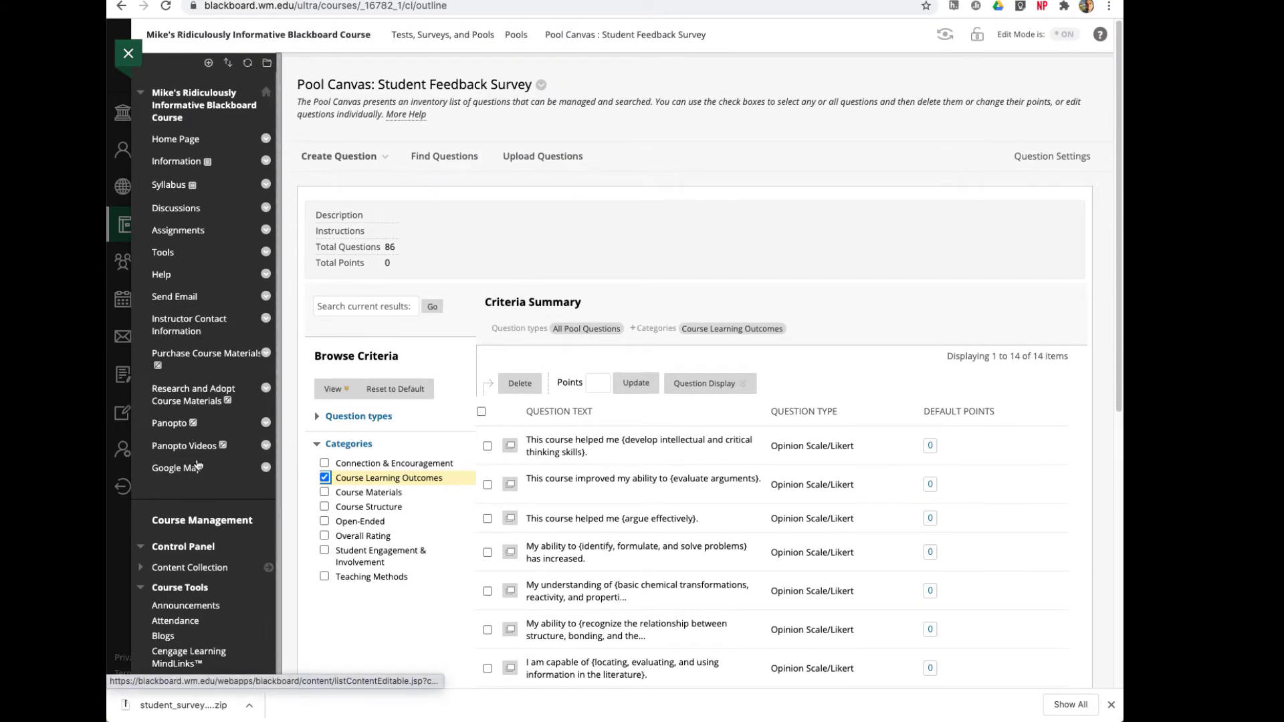
- Create a 'Mid Semester Survey' content area and drag its menu link below Home Page
left_click(208, 64)
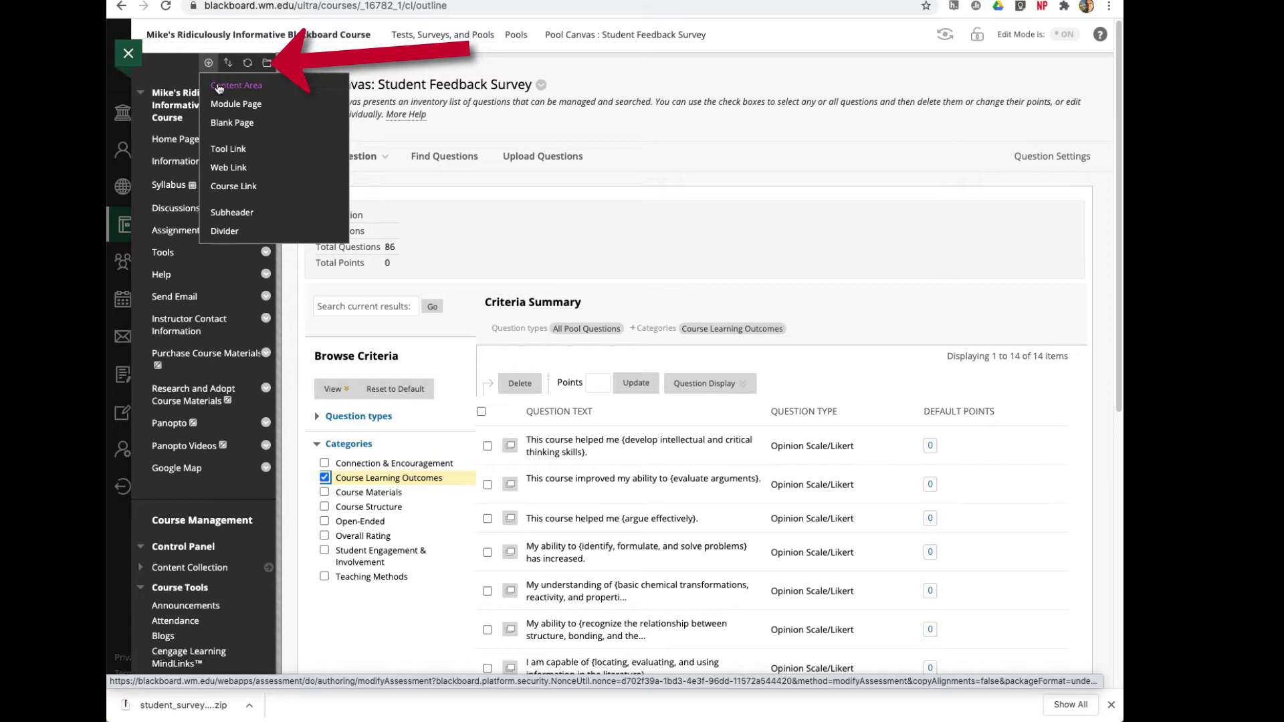
left_click(224, 87)
left_click(251, 131)
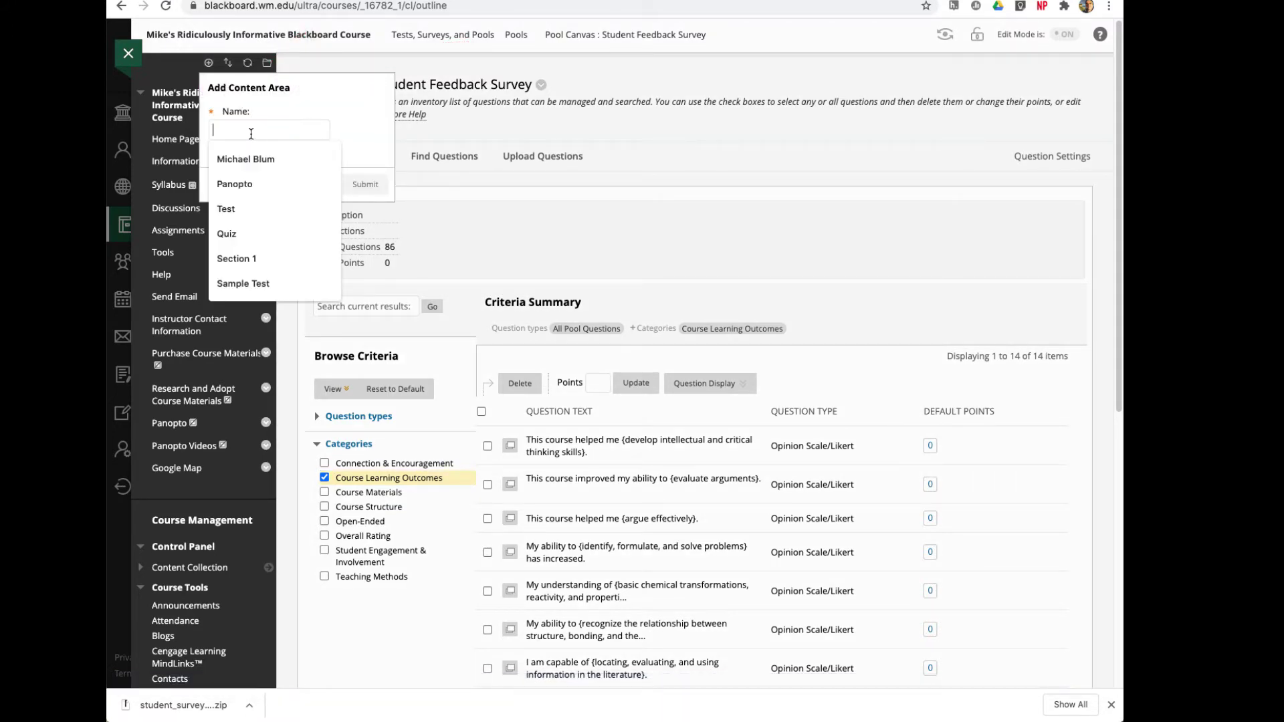
type("Mid Semes")
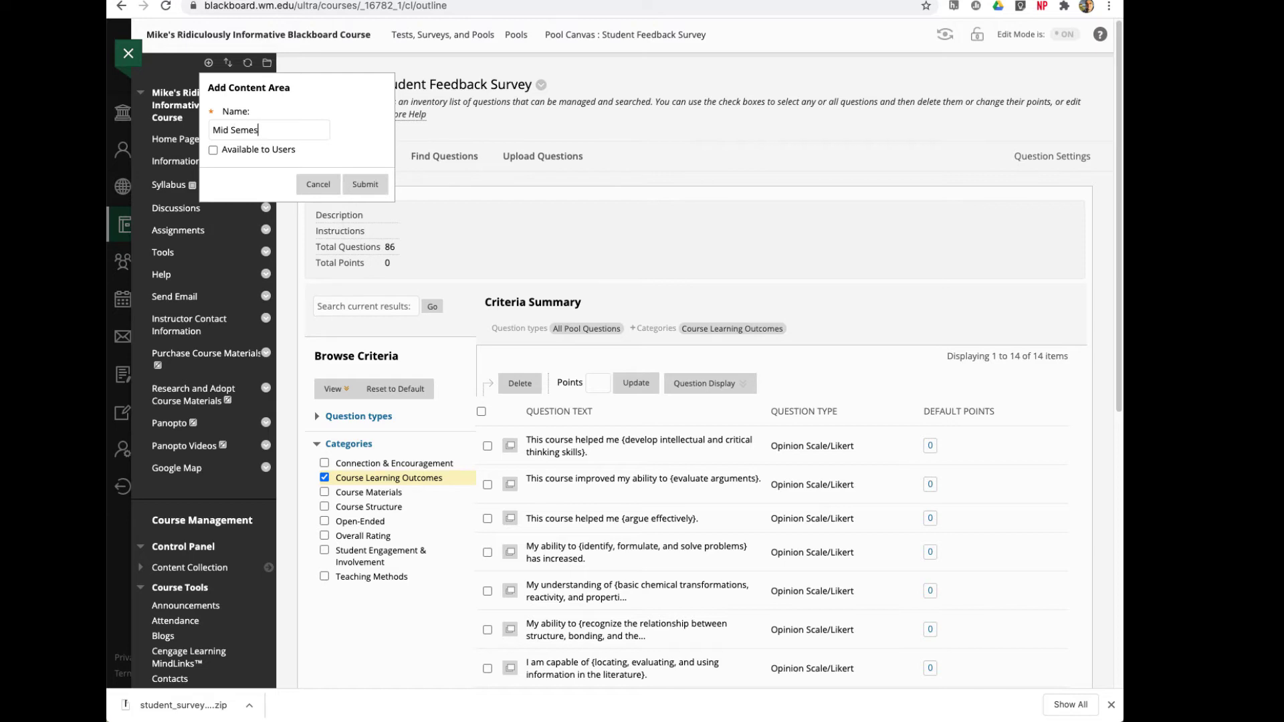
type("ter Survey")
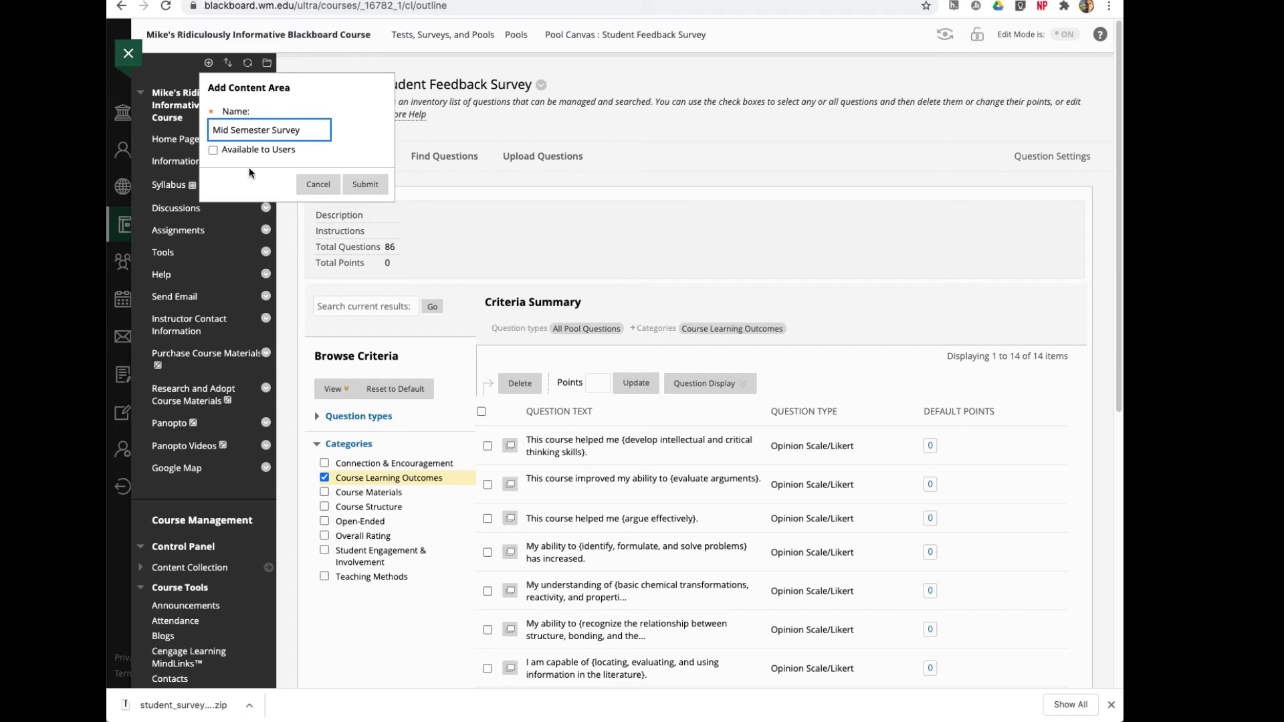
left_click(364, 186)
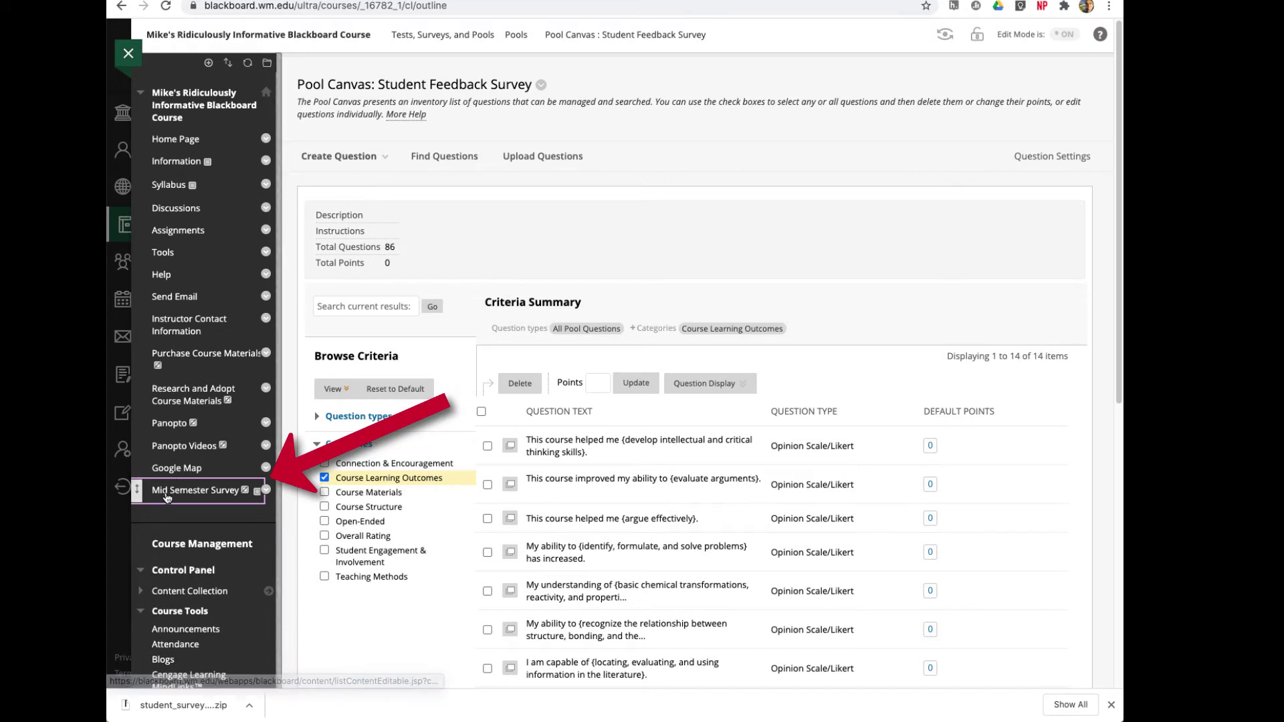
left_click_drag(136, 491, 140, 156)
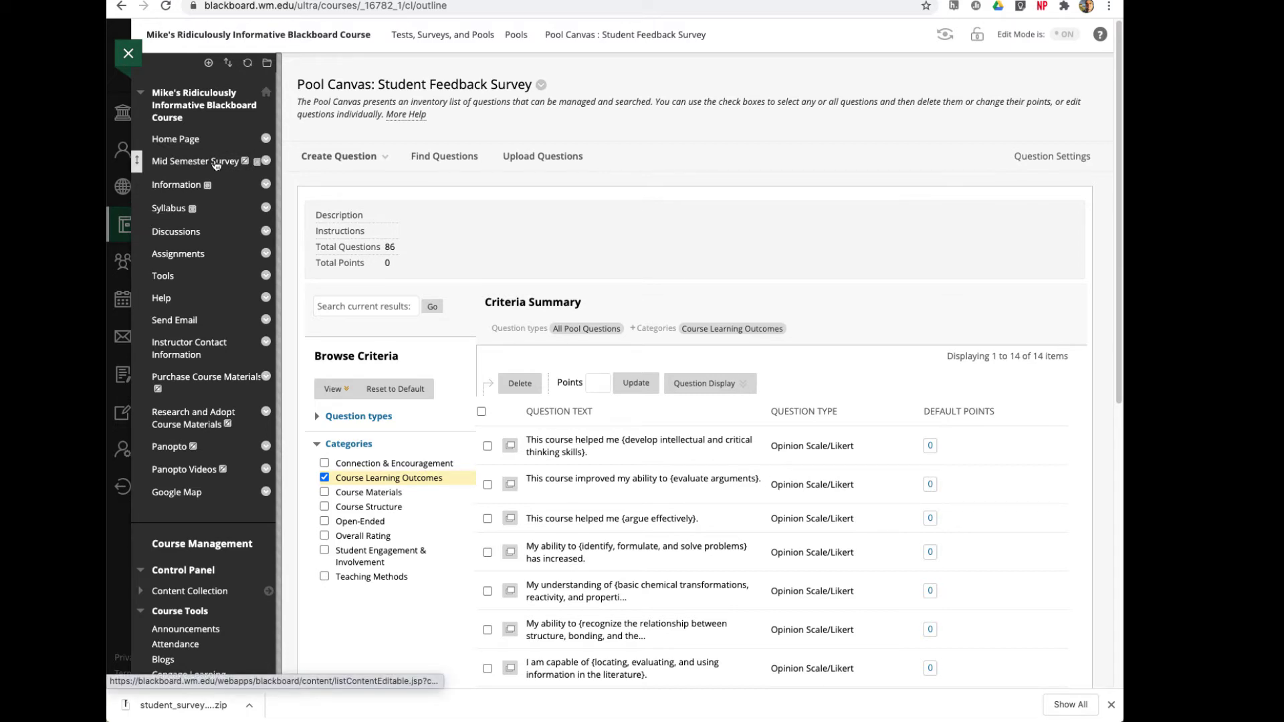
- In the Mid Semester Survey content area, create a new survey via Assessments > Survey named 'Mid Semester Survey'
left_click(193, 162)
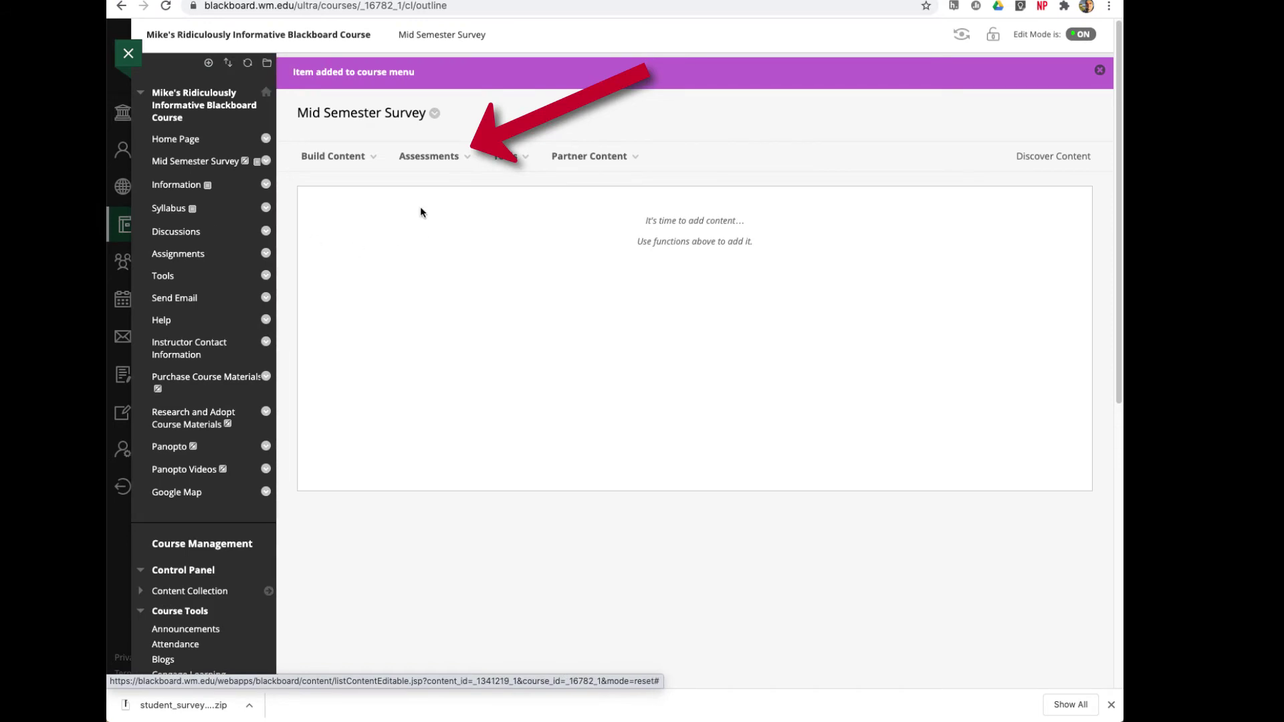
left_click(431, 157)
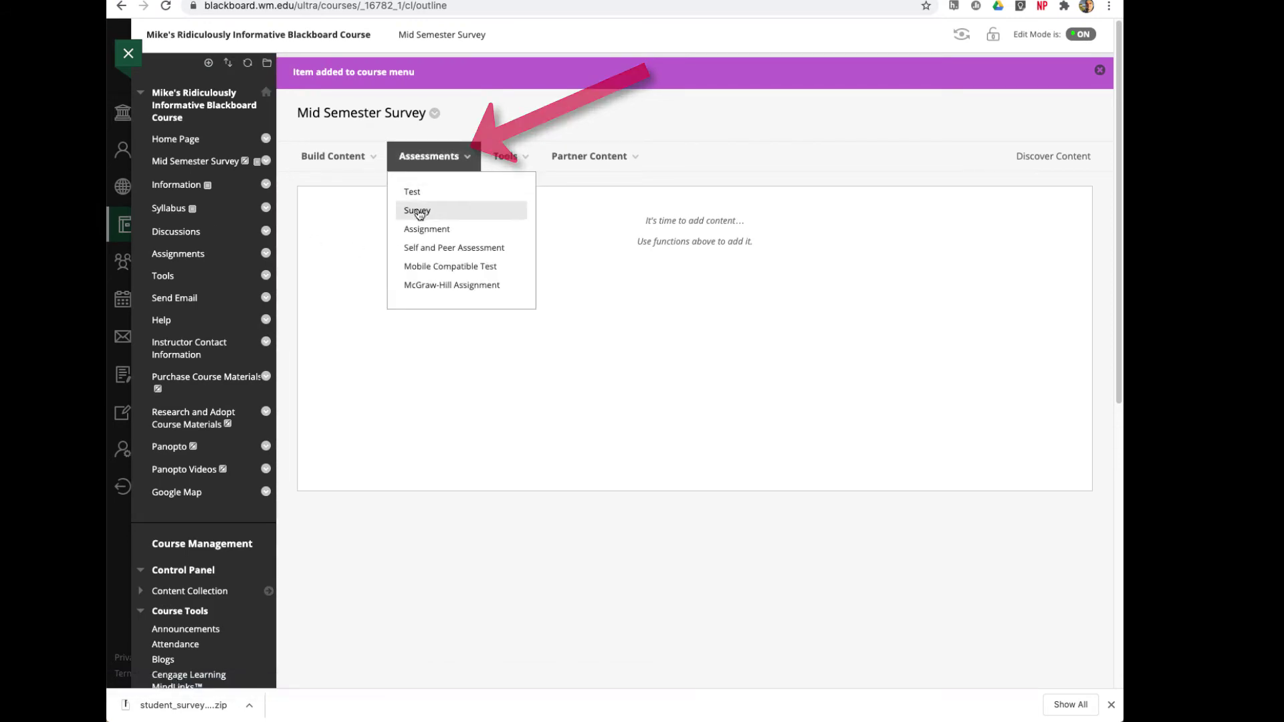
left_click(417, 210)
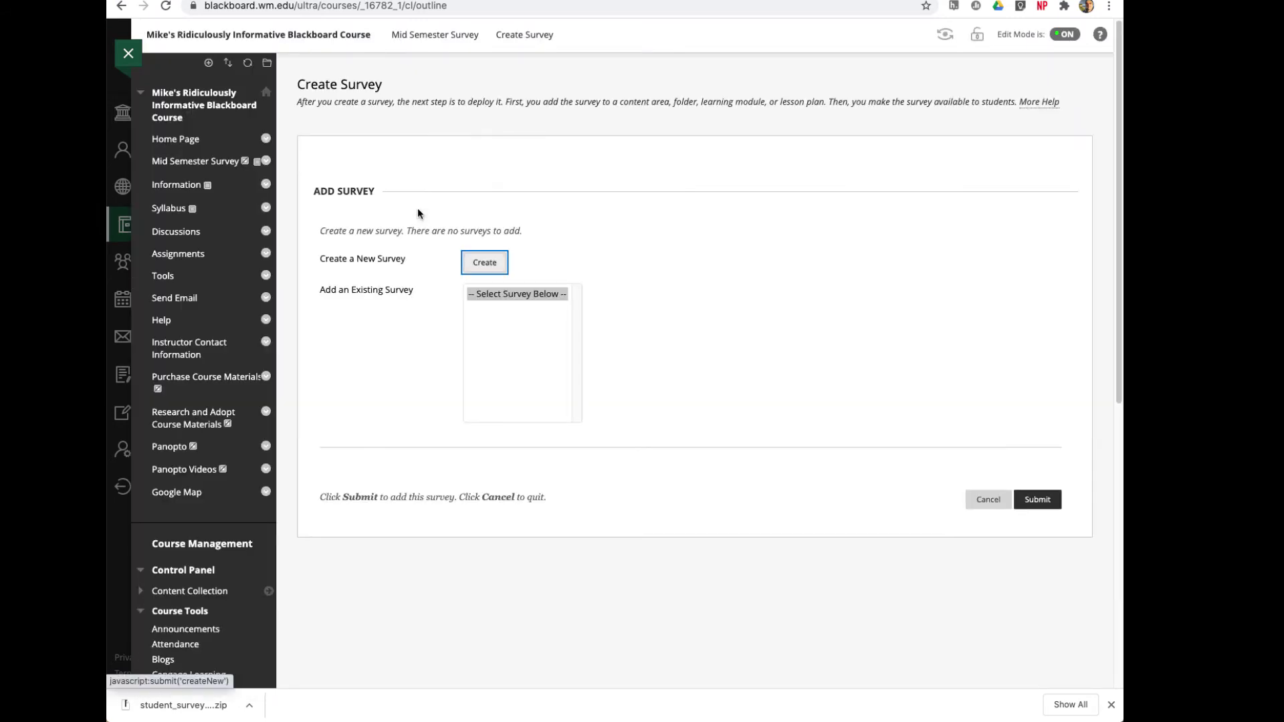
left_click(486, 264)
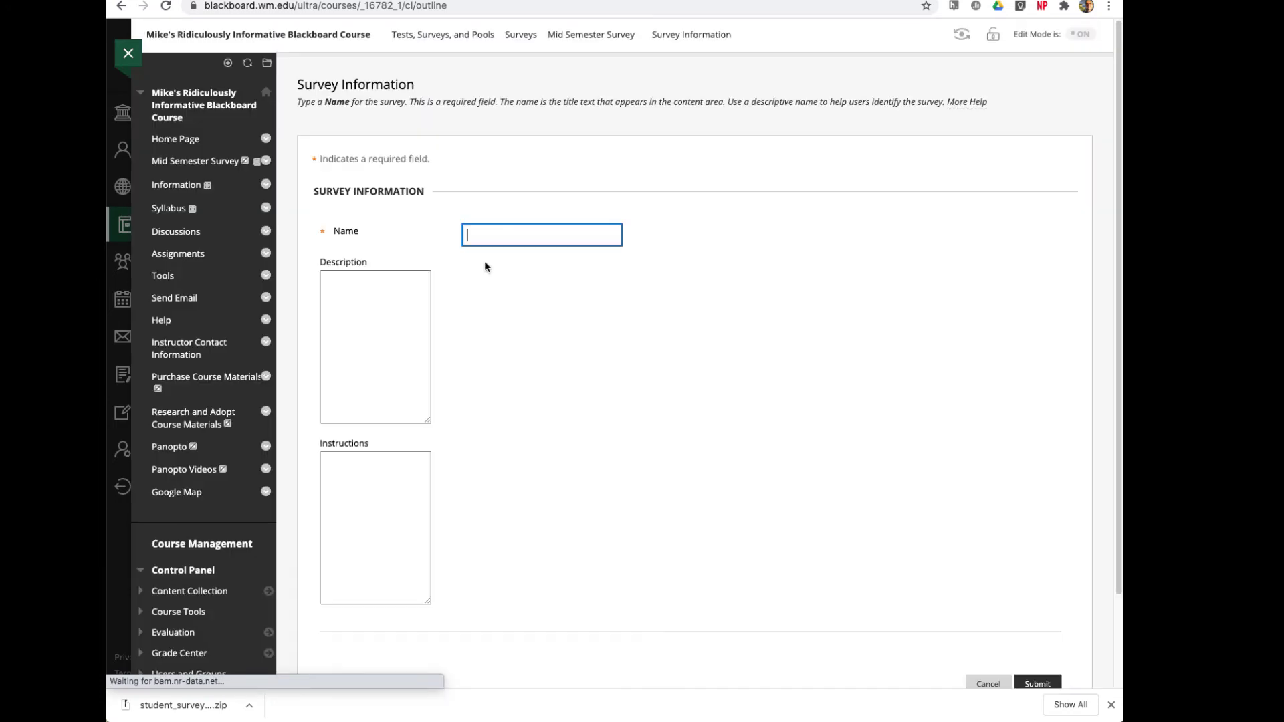
left_click(492, 239)
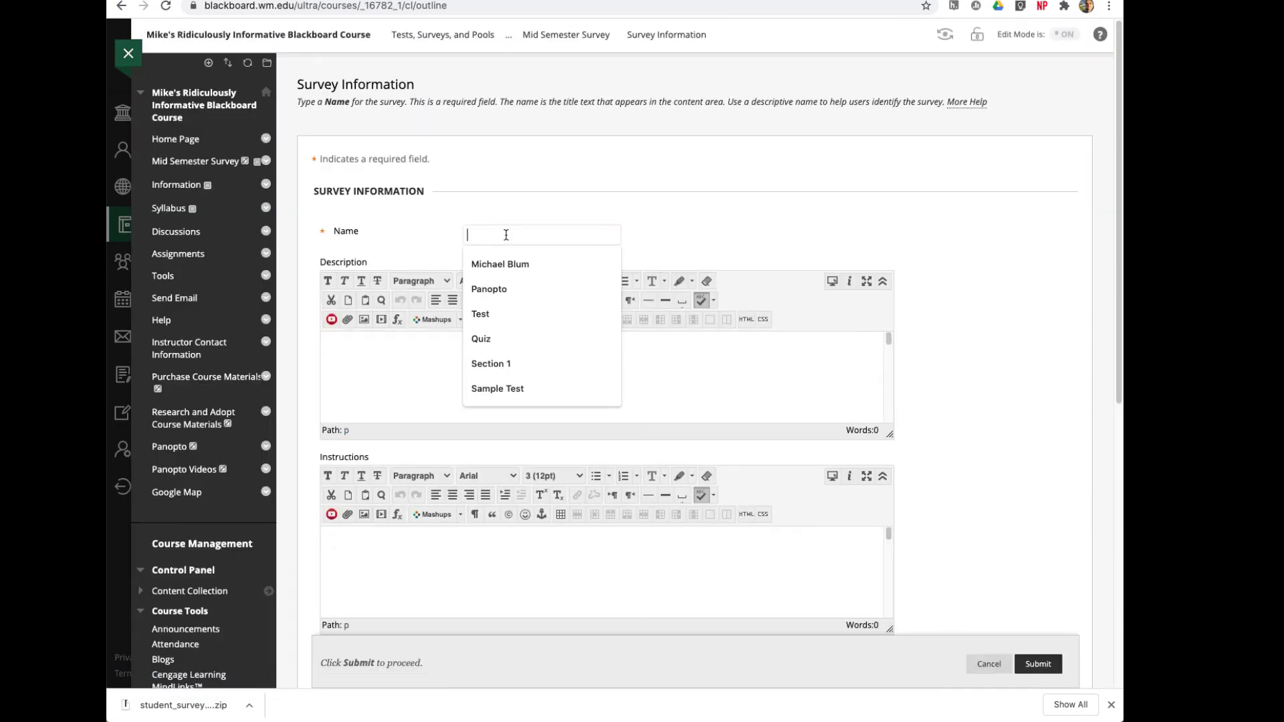
type("MId")
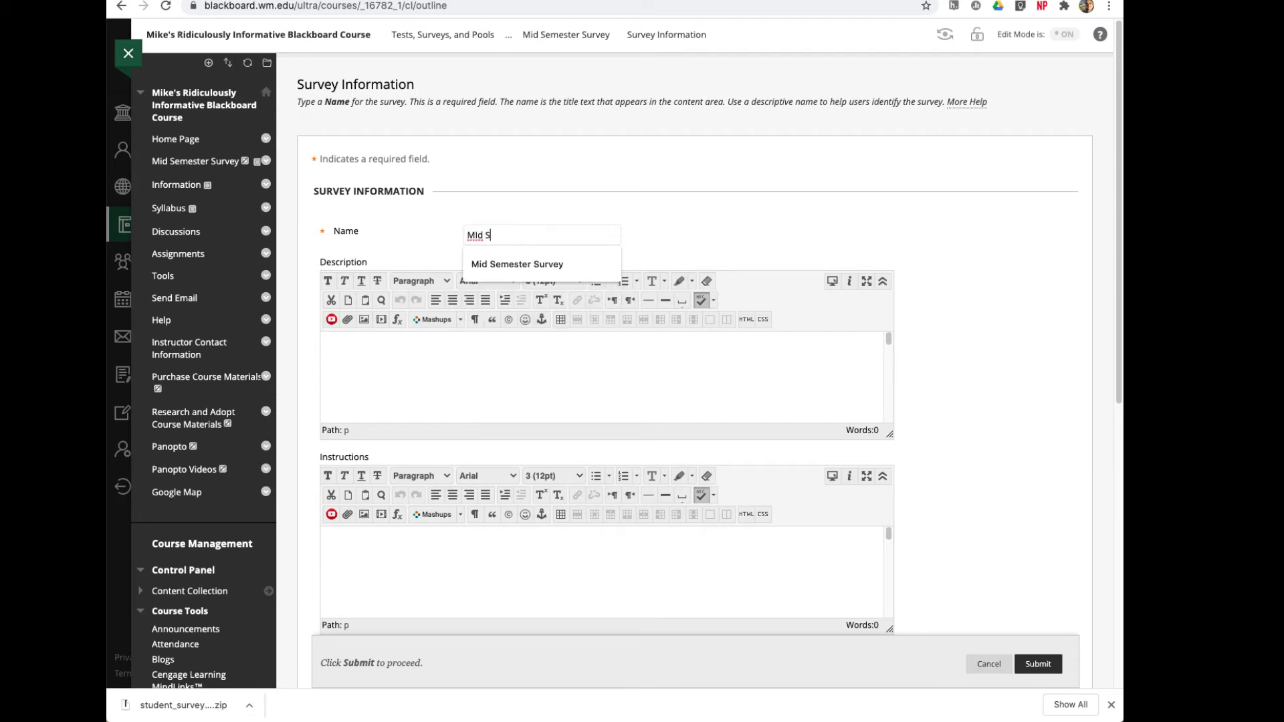
left_click(527, 263)
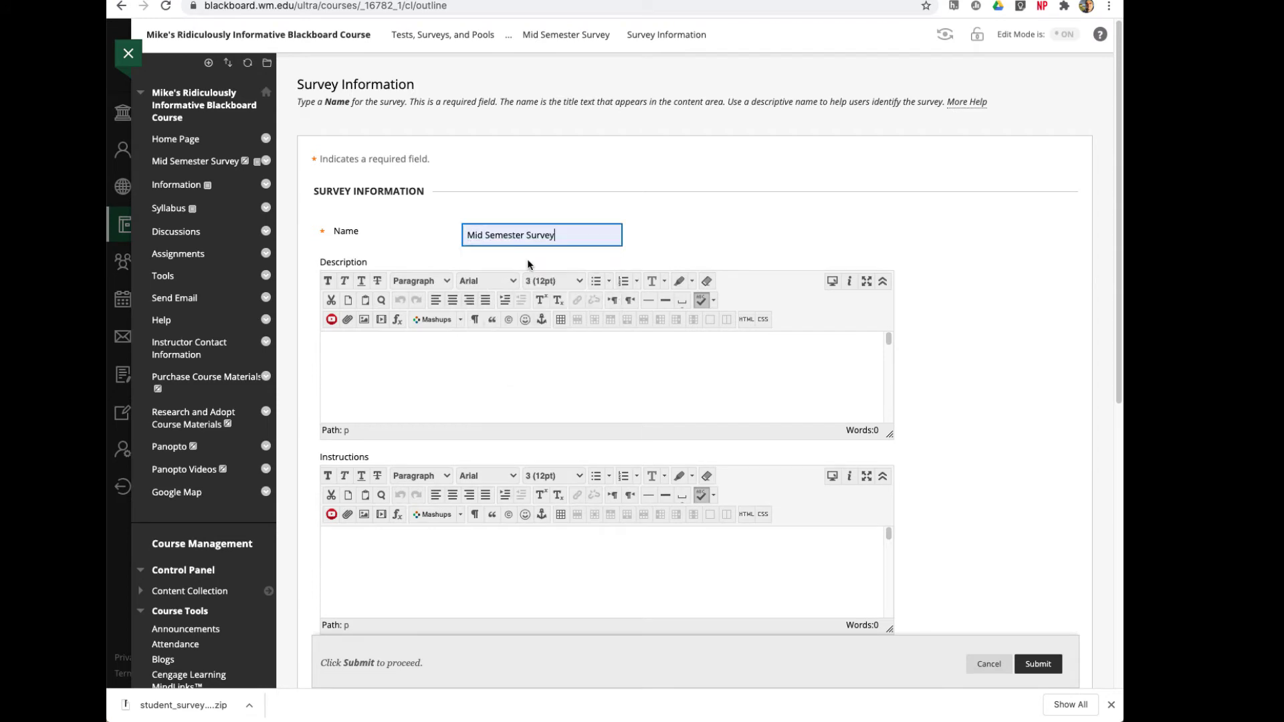
left_click(1037, 664)
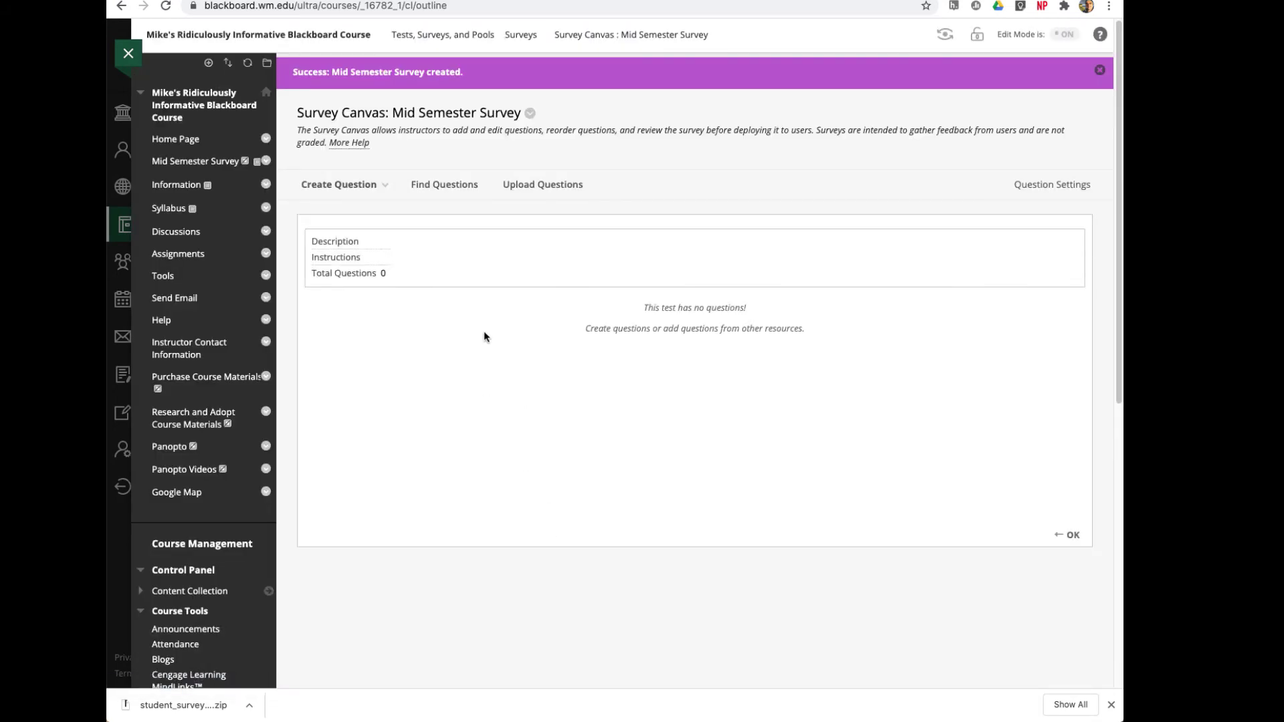
- Open Find Questions from the Survey Canvas and move and enlarge its window to show all Browse Criteria
left_click(441, 186)
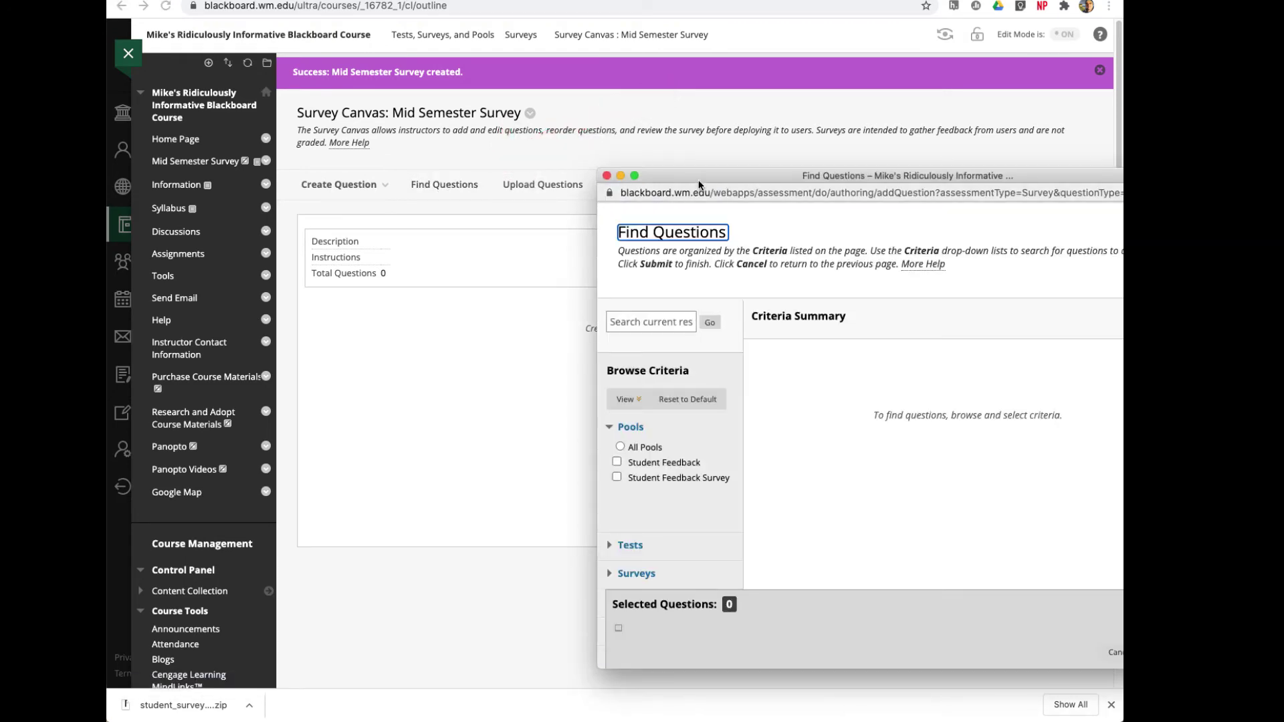
left_click_drag(699, 178, 445, 117)
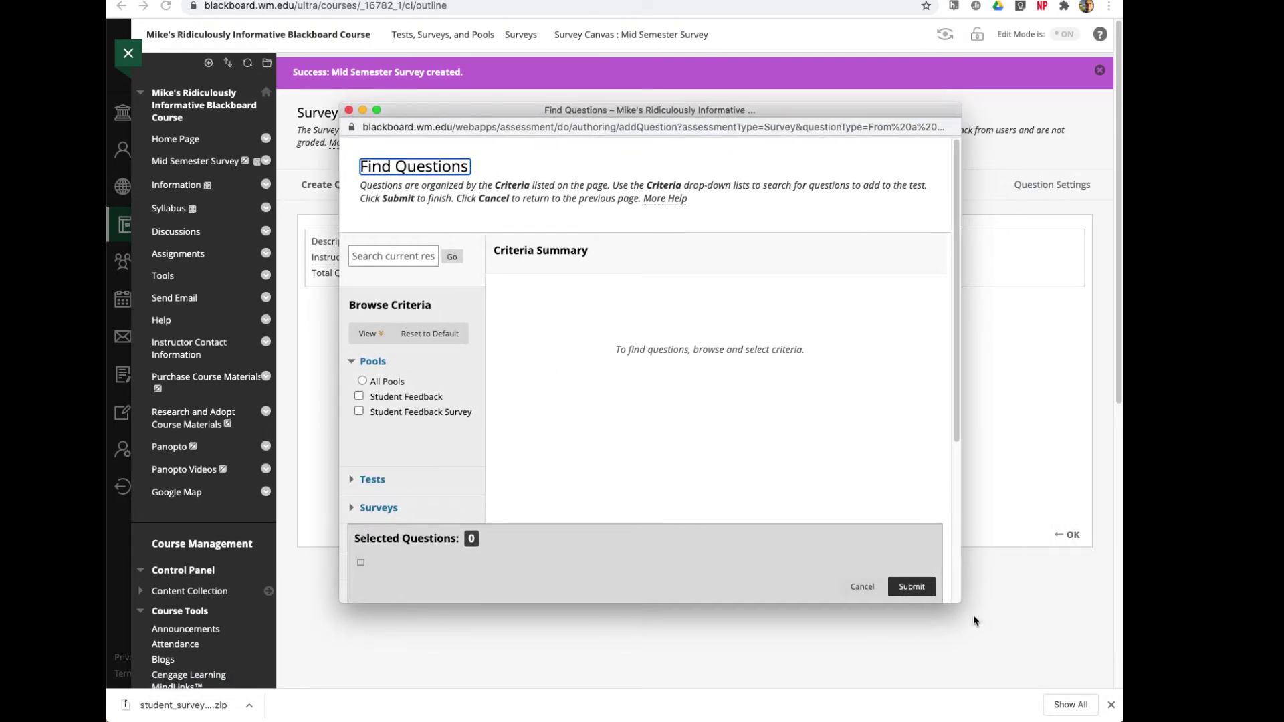
left_click_drag(959, 604, 1097, 676)
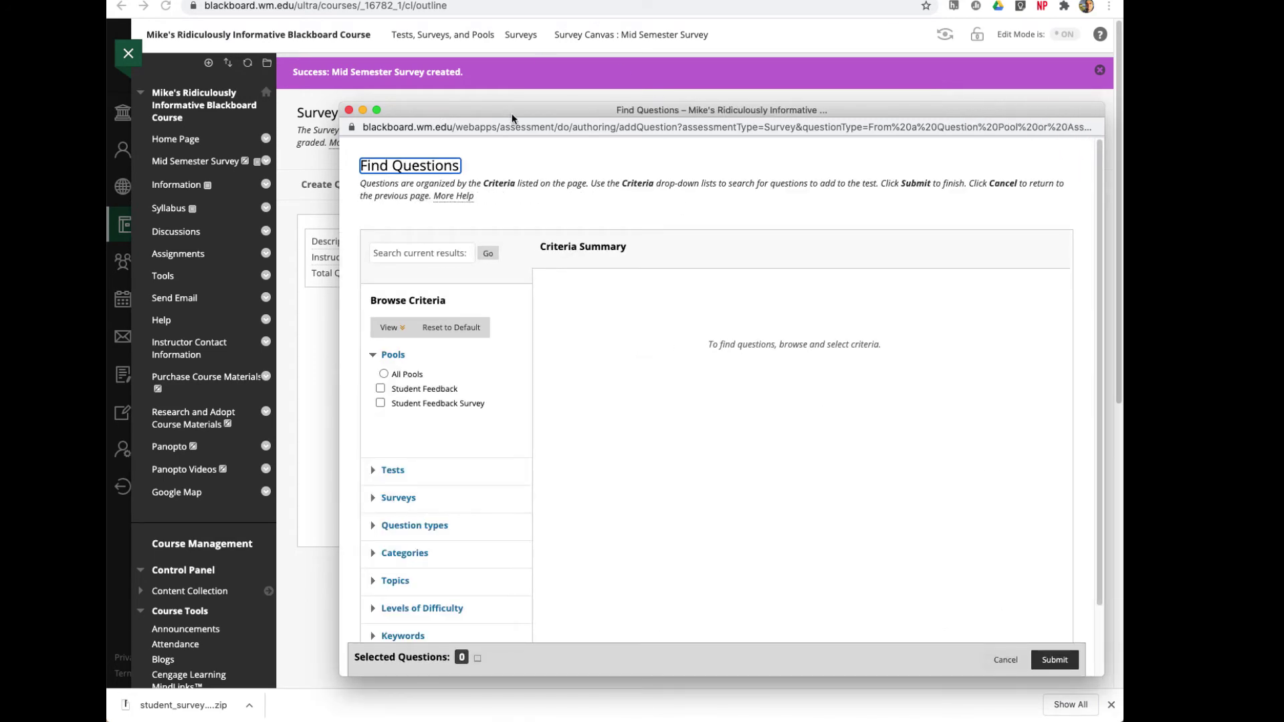
left_click_drag(516, 118, 450, 38)
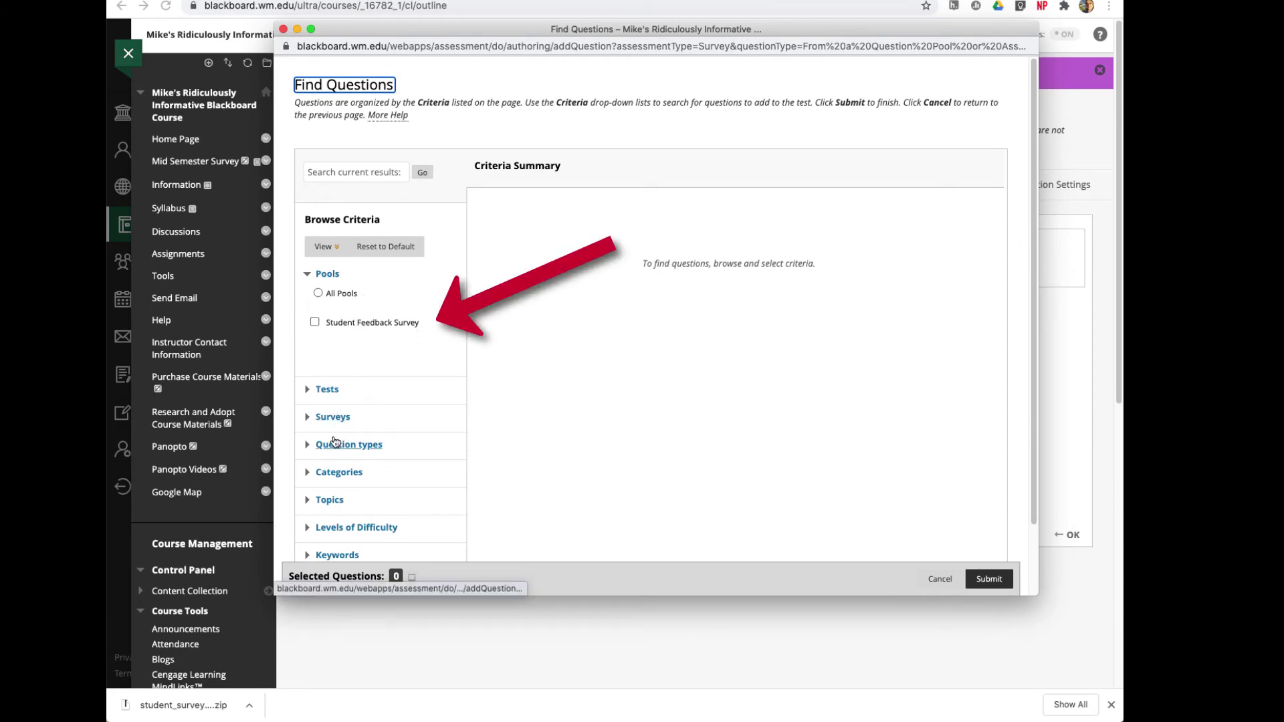
- Filter Find Questions to the Student Feedback Survey pool's Open-Ended category
left_click(314, 323)
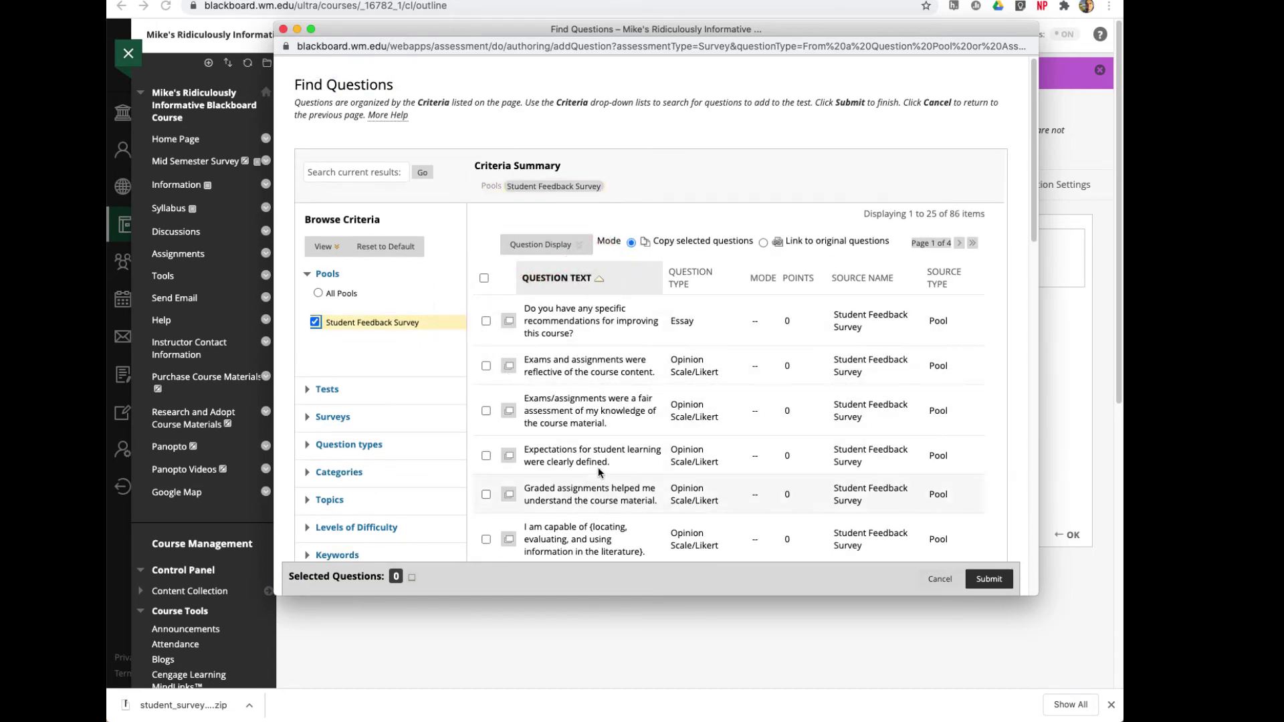
scroll(591, 507, "down", 2)
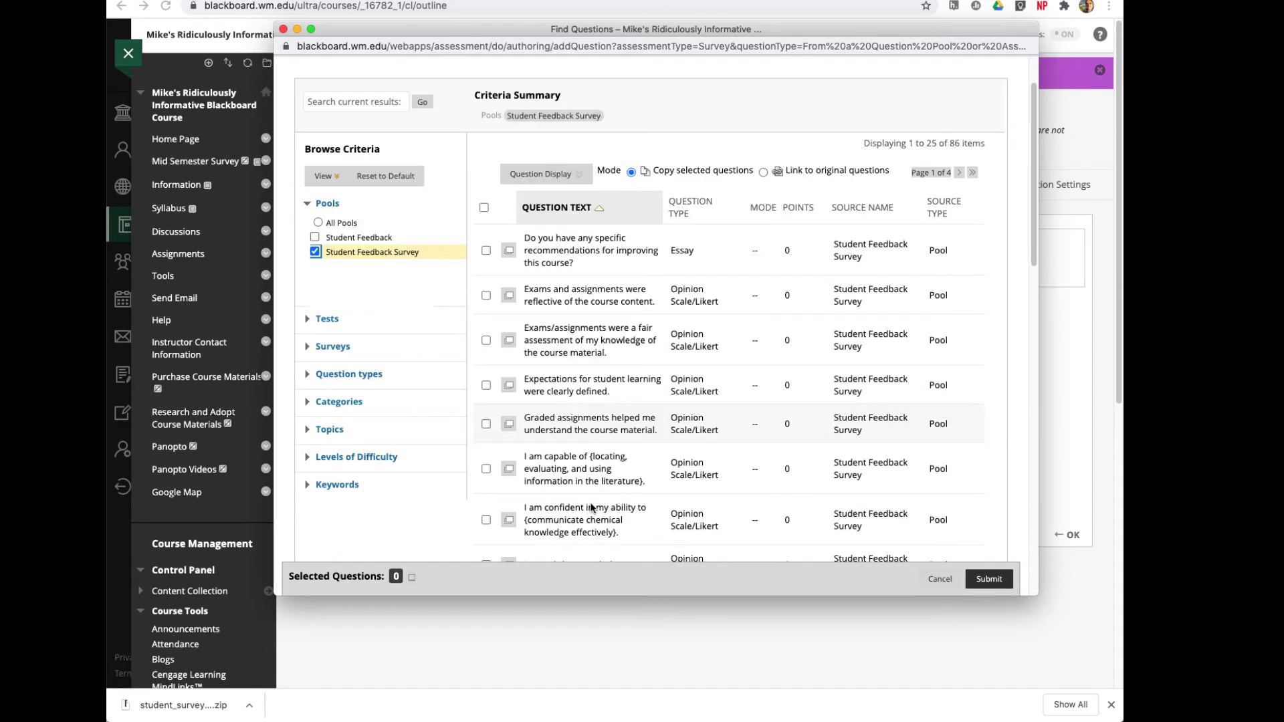
scroll(591, 507, "up", 2)
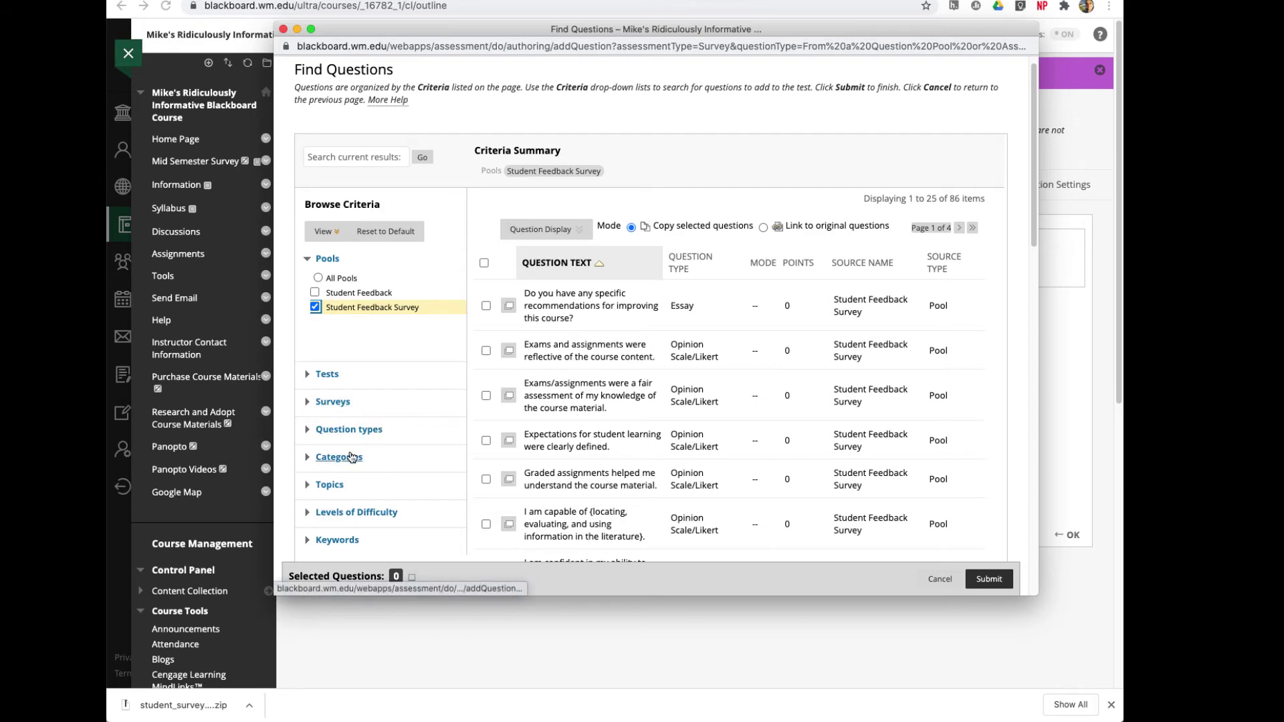
left_click(311, 462)
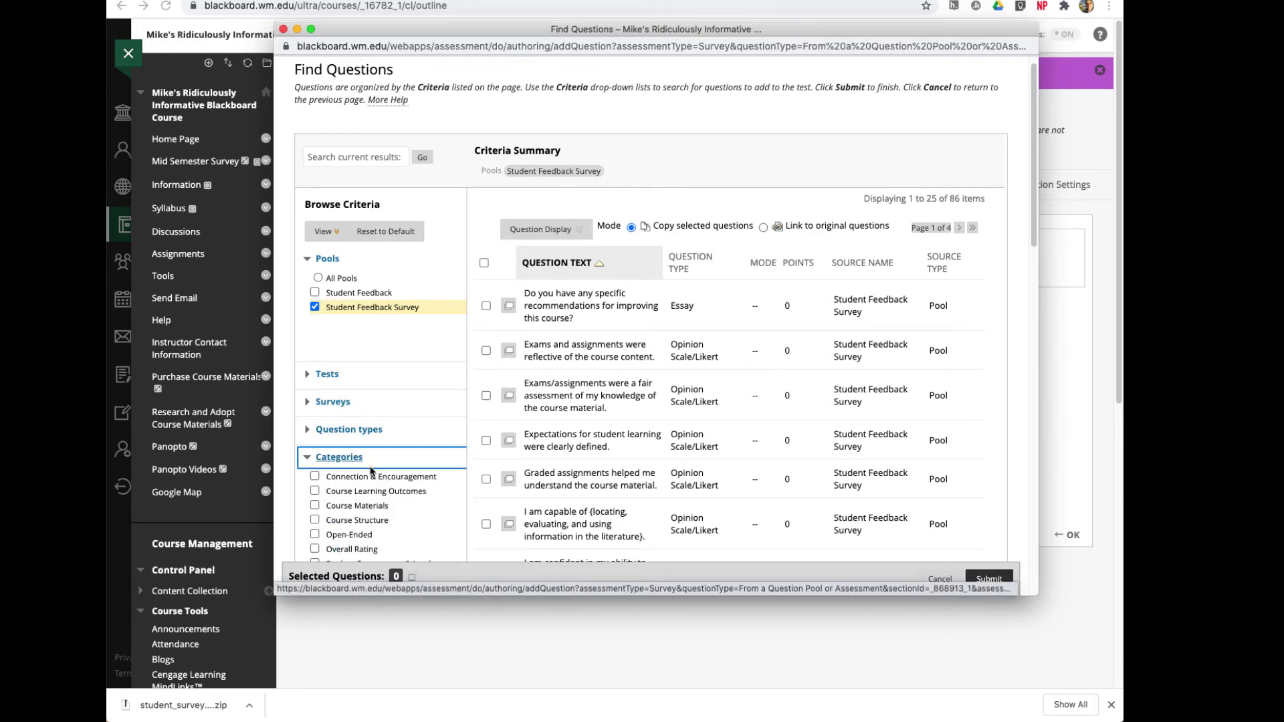
scroll(392, 483, "down", 1)
scroll(392, 483, "down", 3)
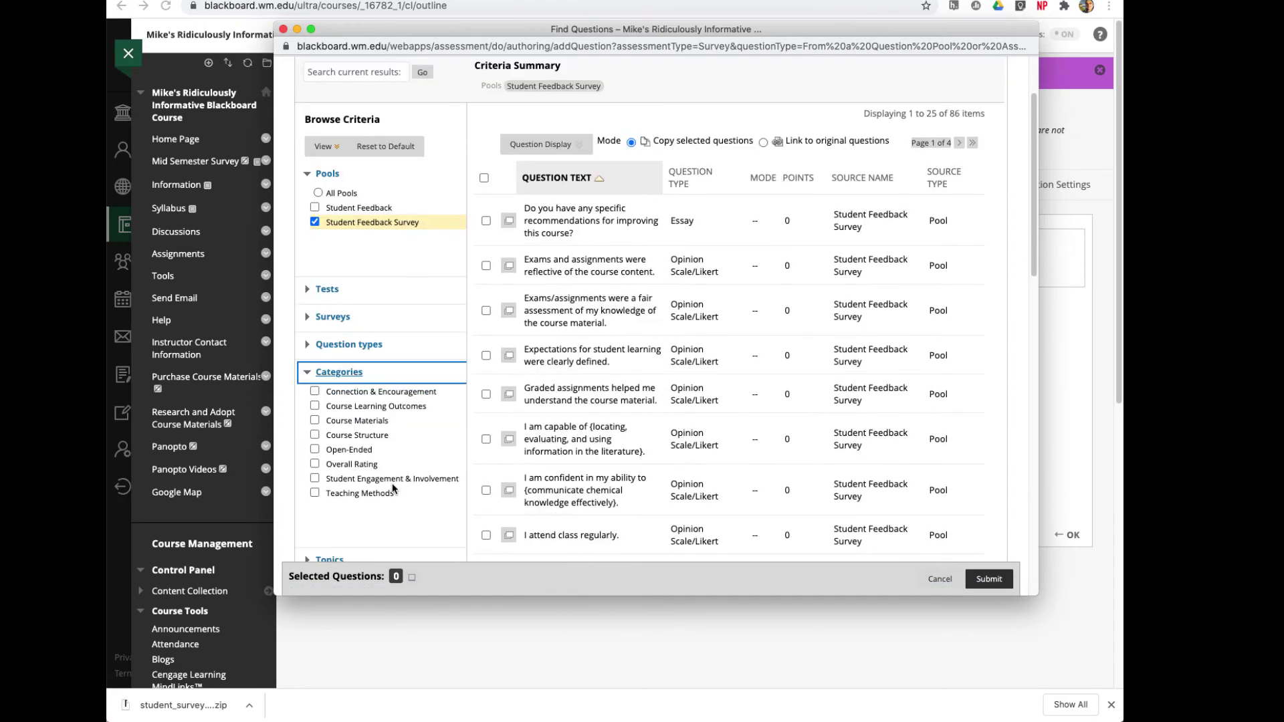
left_click(315, 450)
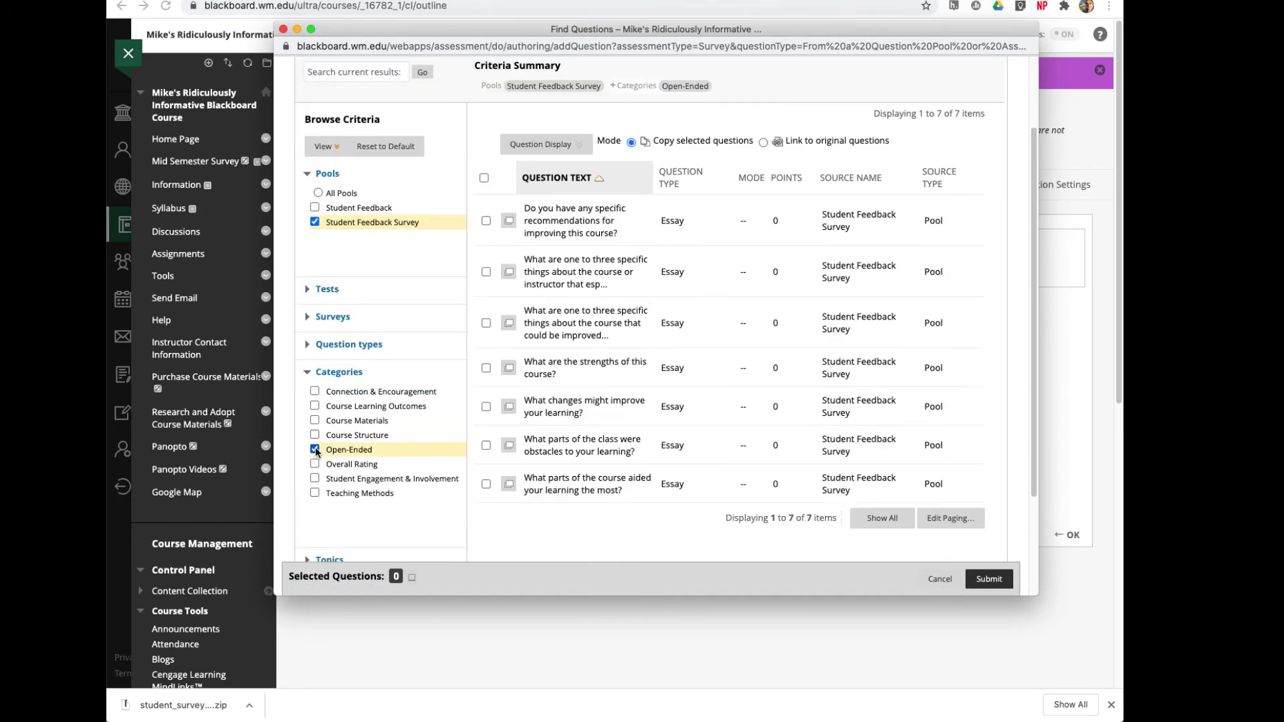
- Select two open-ended questions and add them to the survey as copies
left_click(485, 221)
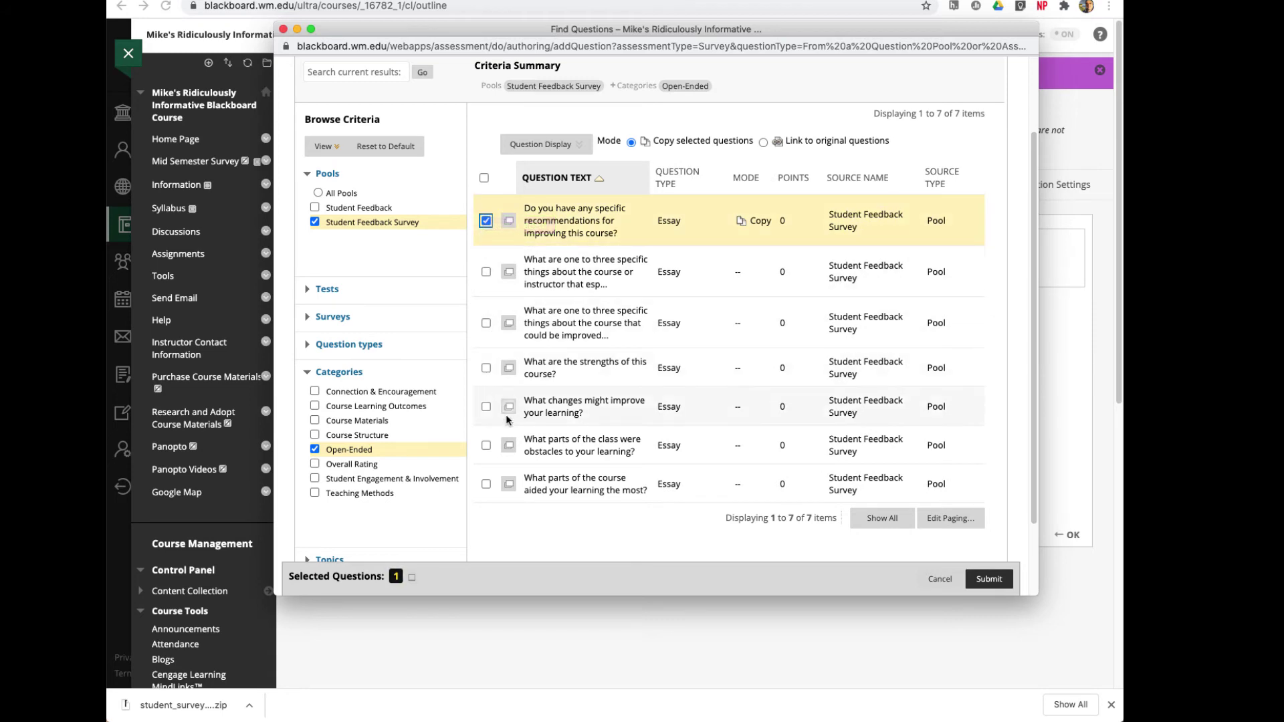
left_click(486, 323)
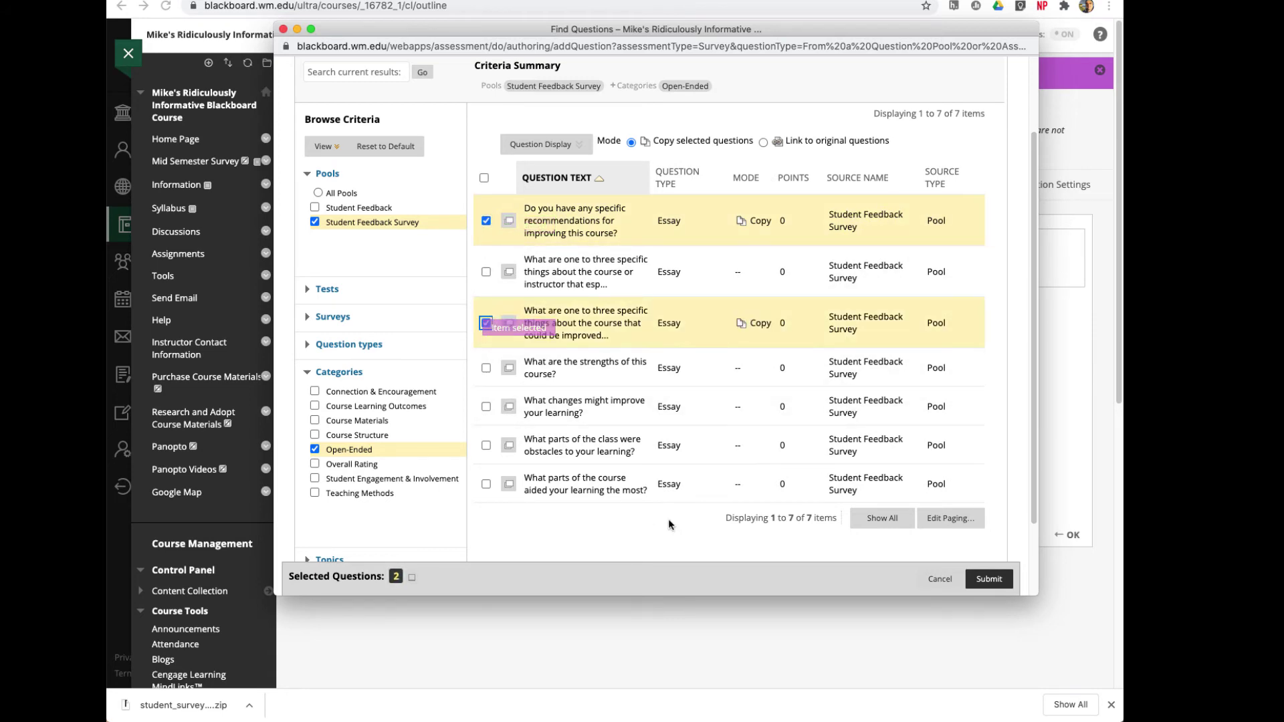
left_click(989, 579)
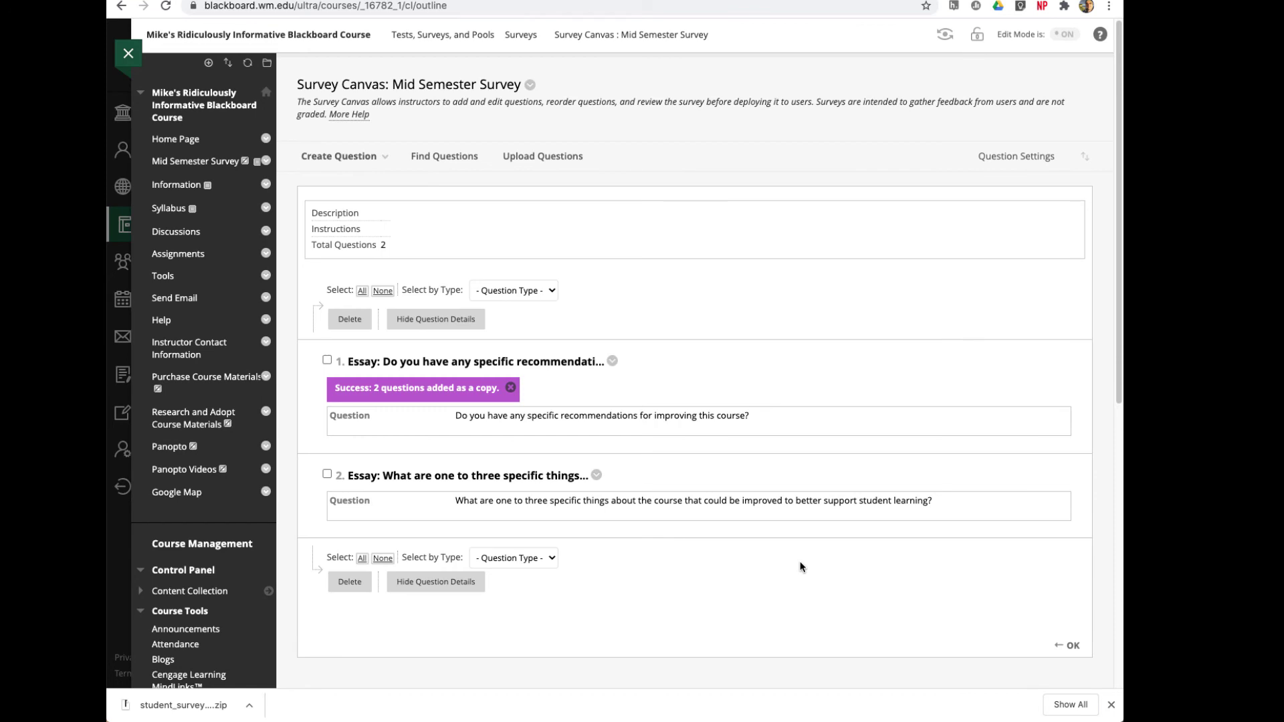
- Close the Survey Canvas and add the existing Mid Semester Survey to the content area
left_click(510, 387)
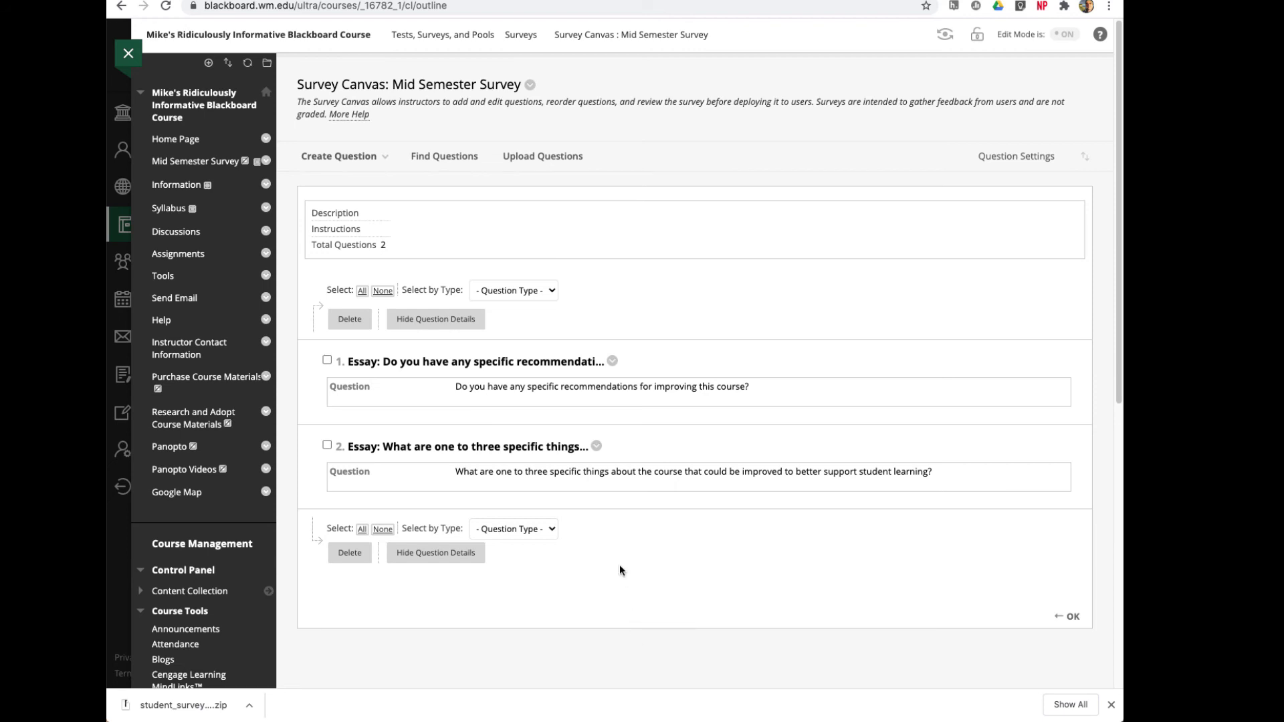
left_click(1067, 618)
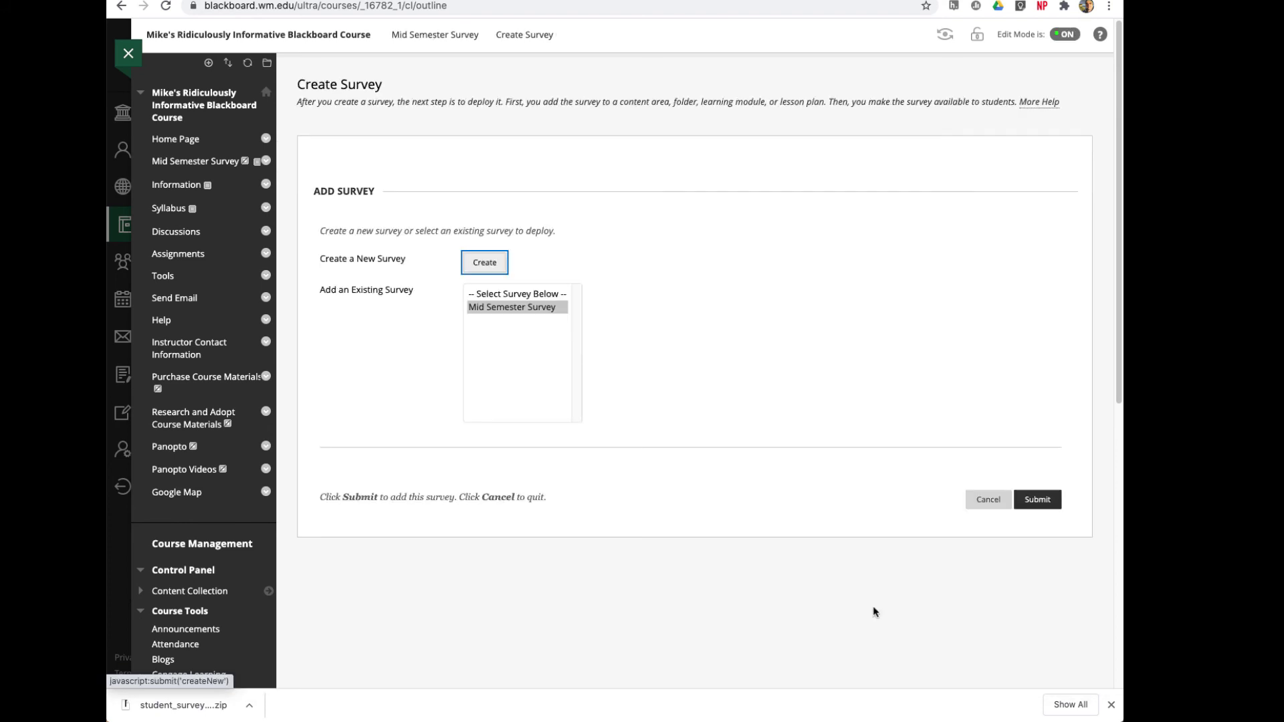
left_click(528, 306)
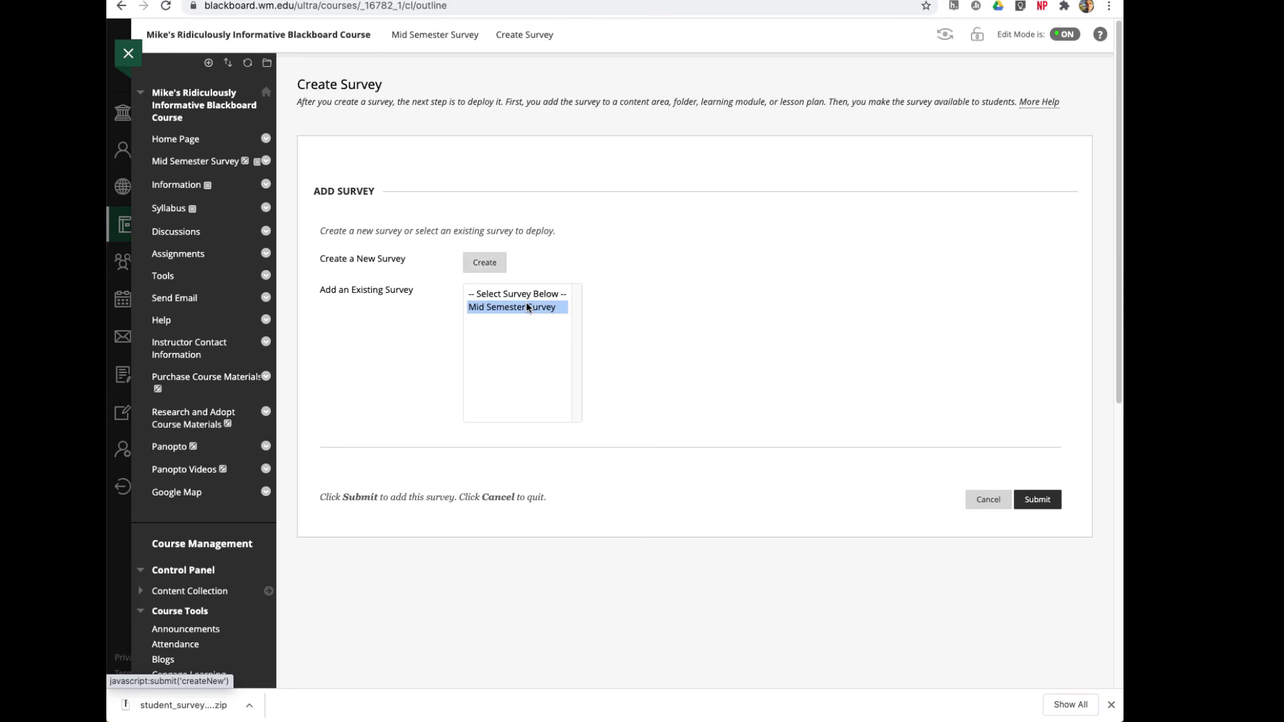
left_click(1037, 502)
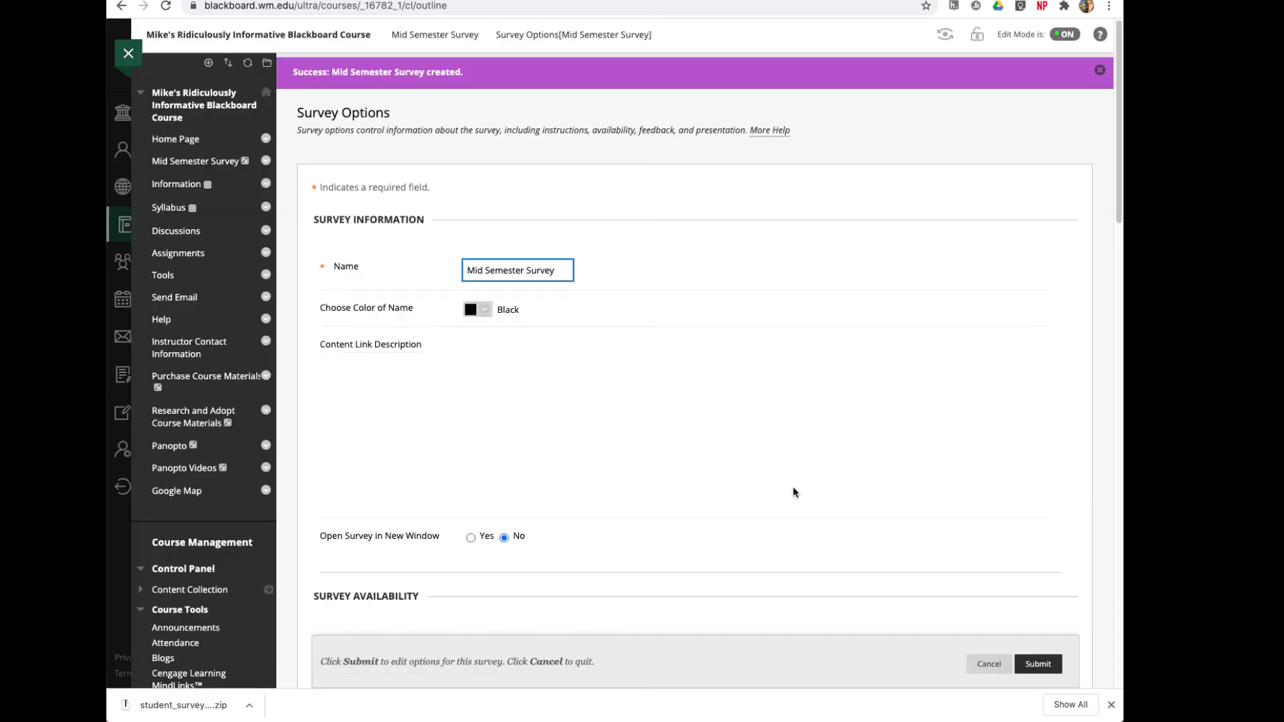
- Set Make available to students to Yes for Mid Semester Survey and submit its options
scroll(967, 511, "down", 3)
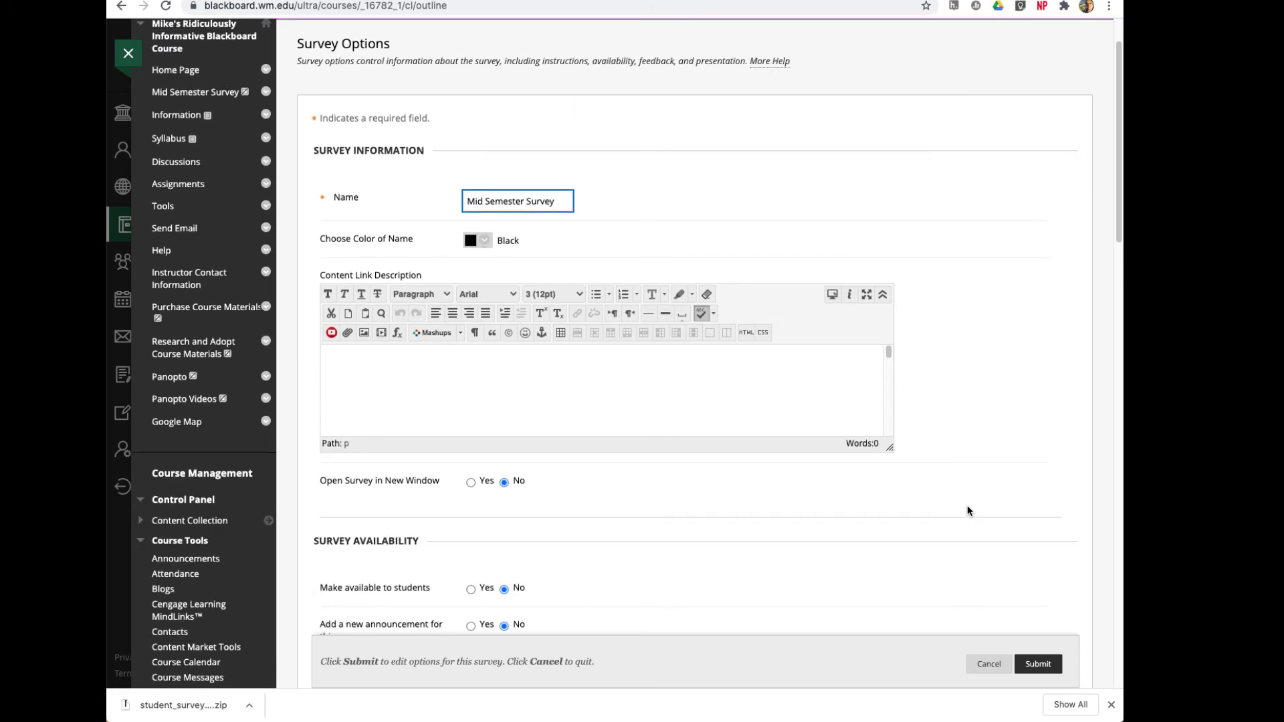
scroll(967, 511, "down", 1)
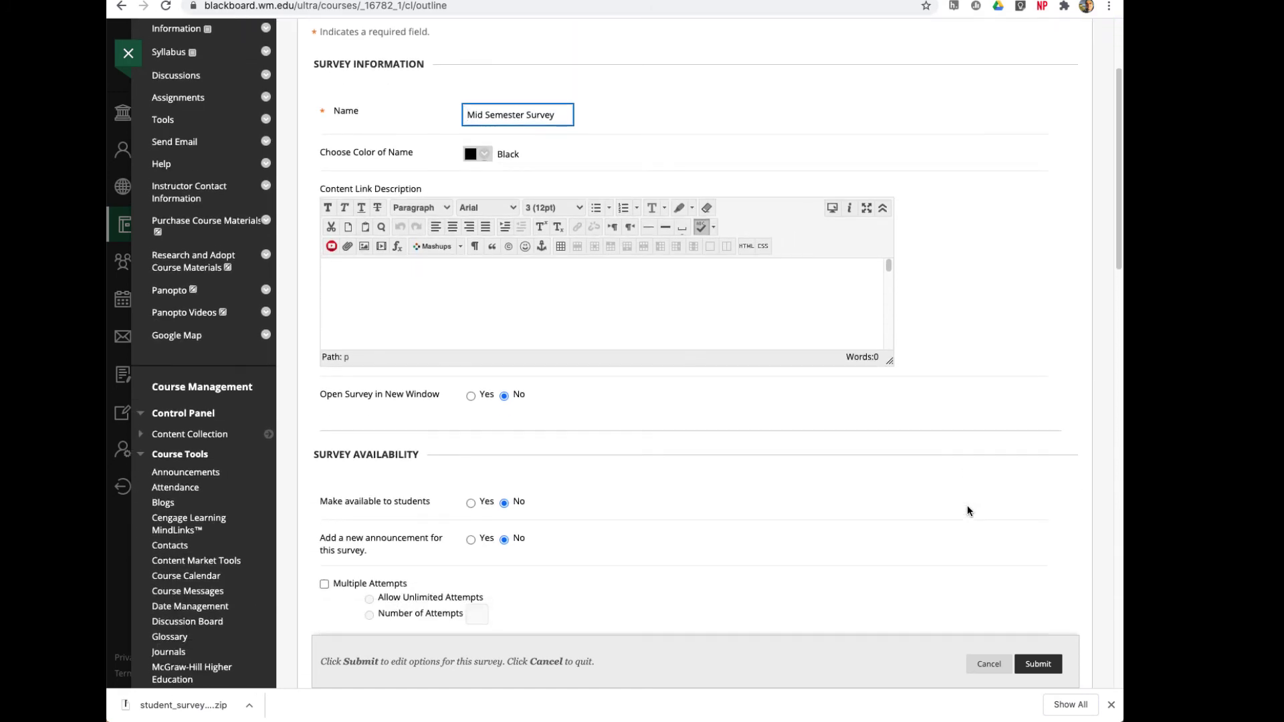
scroll(579, 444, "down", 1)
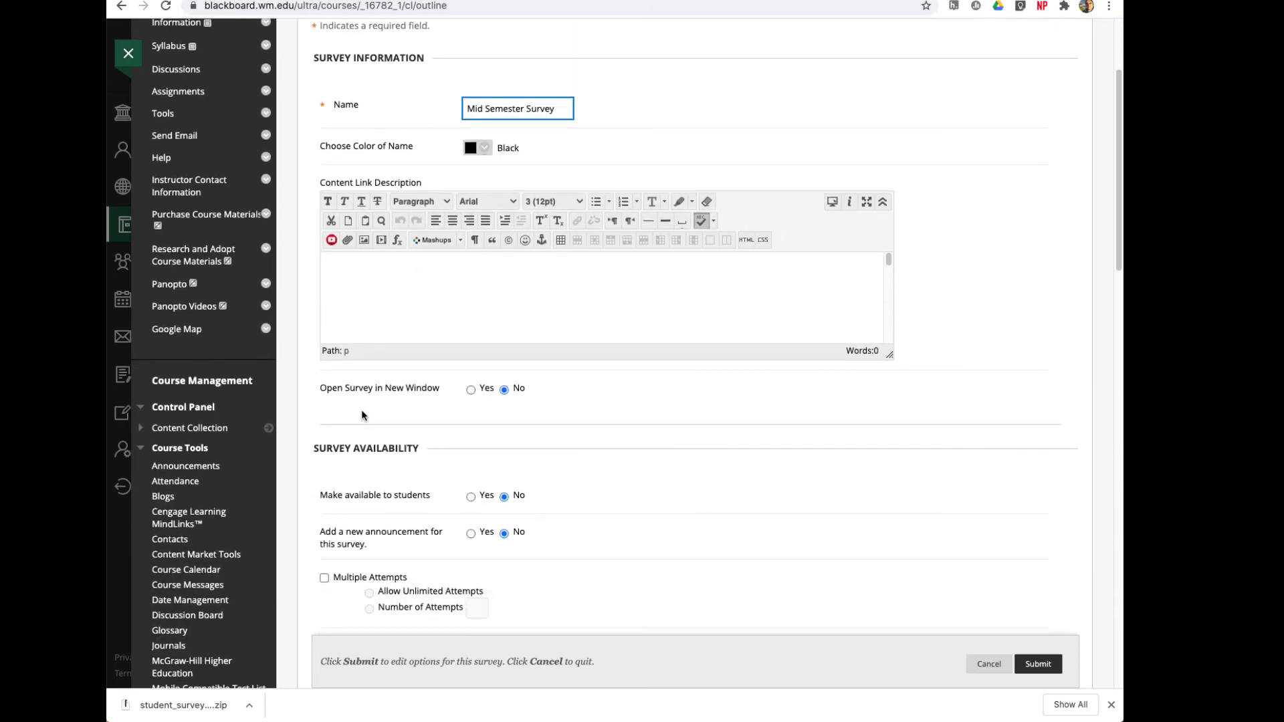
scroll(599, 532, "down", 1)
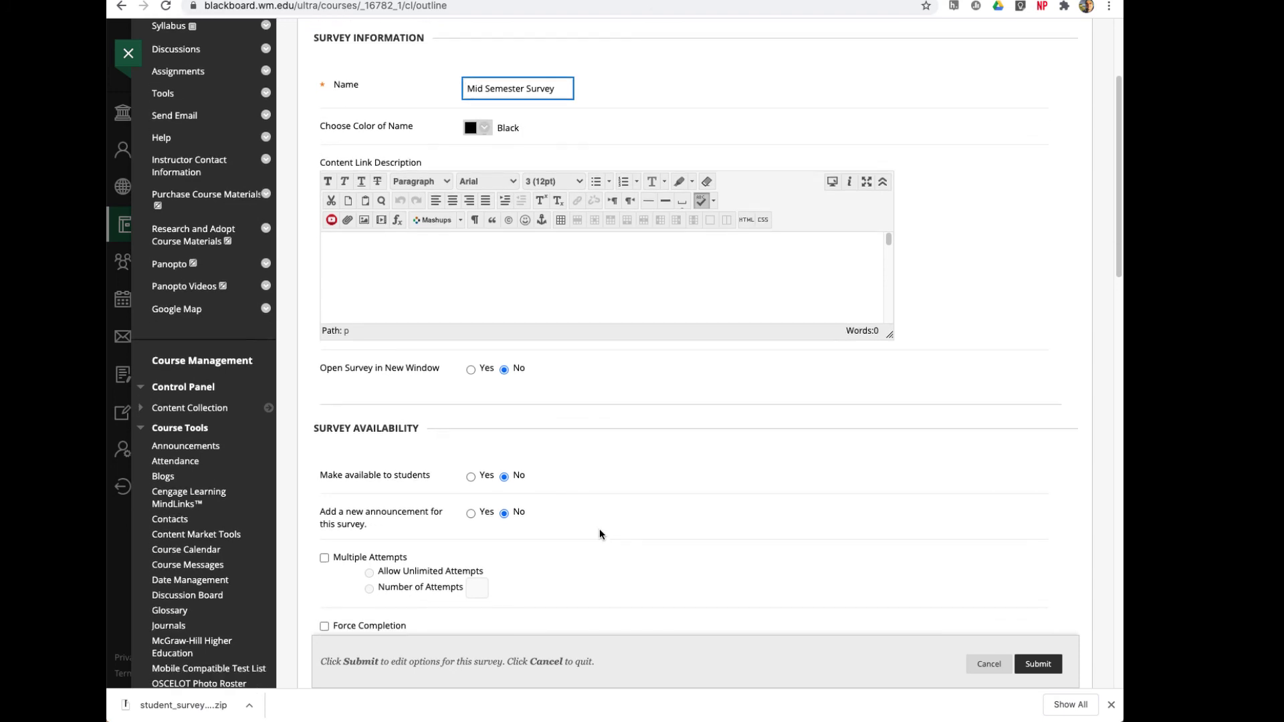
left_click(470, 477)
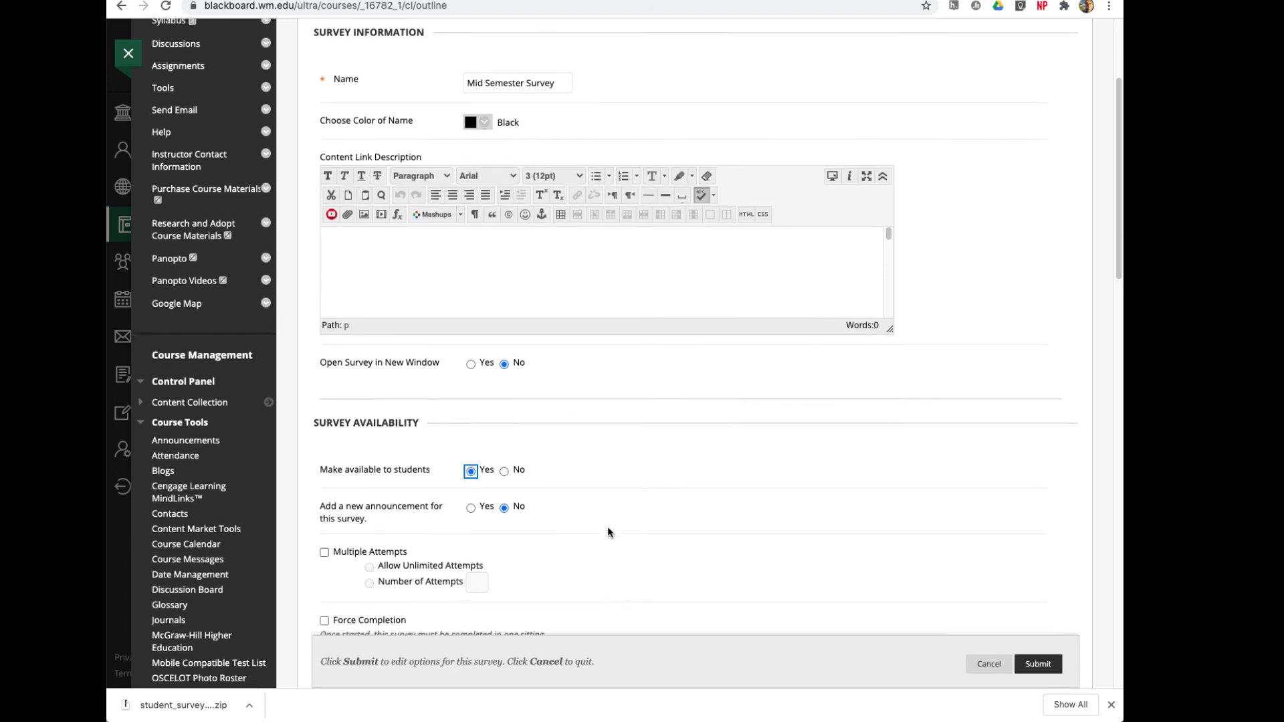
scroll(607, 526, "down", 3)
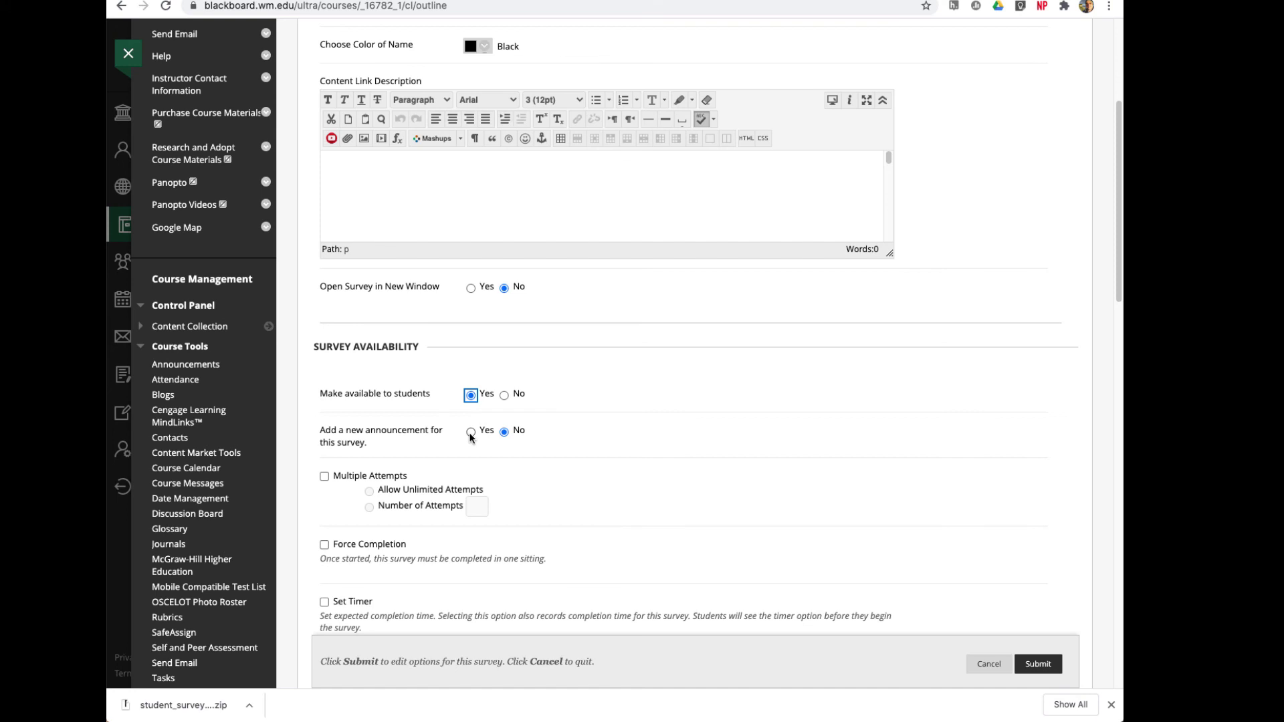
scroll(645, 575, "down", 10)
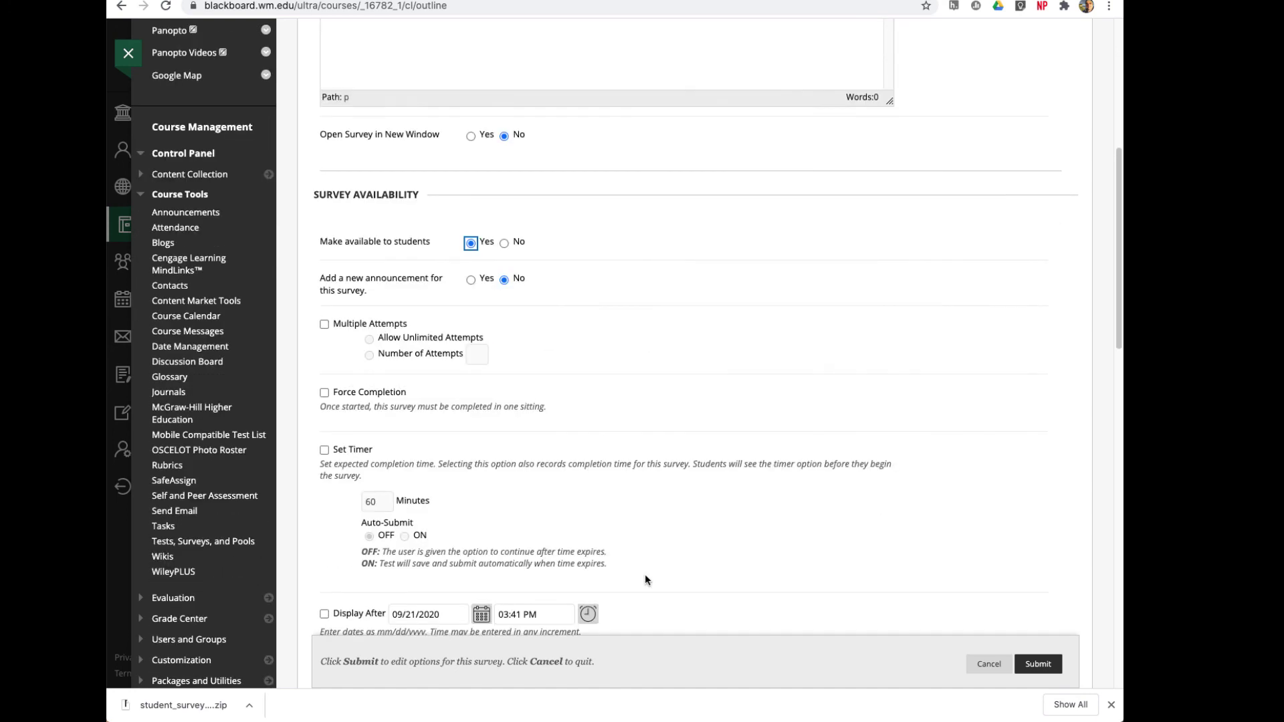
scroll(645, 576, "down", 10)
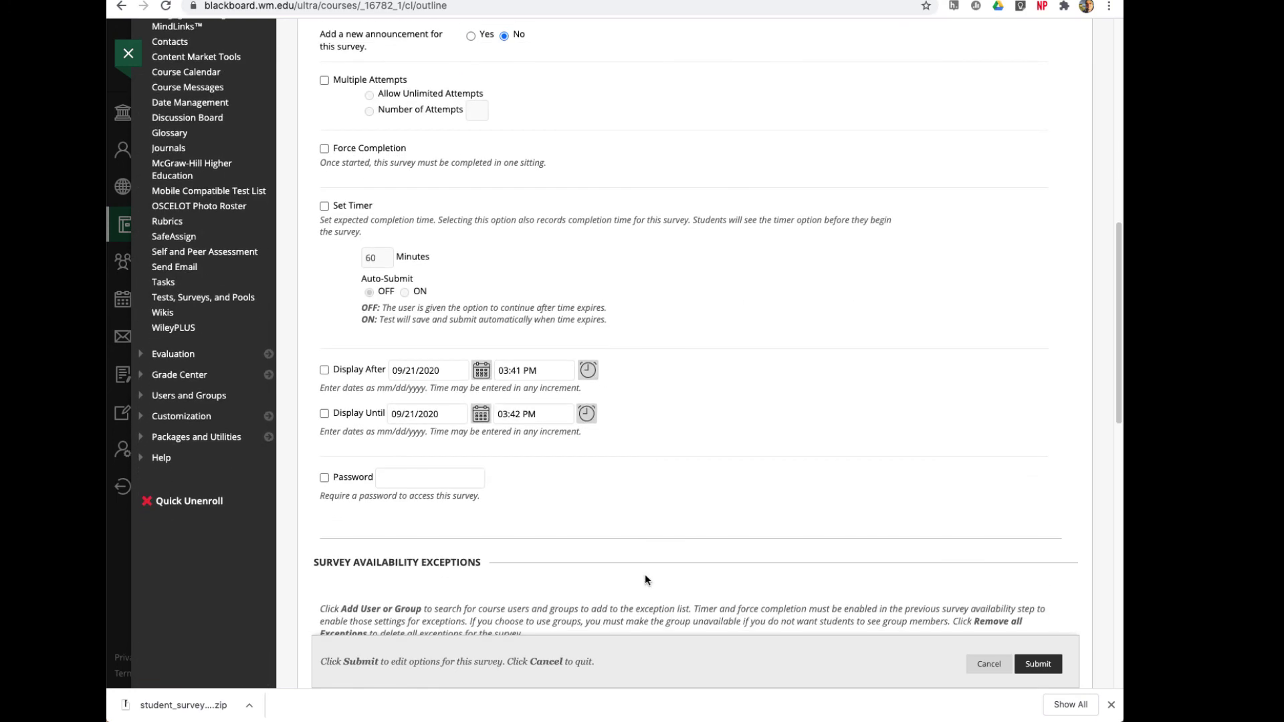
scroll(643, 573, "down", 5)
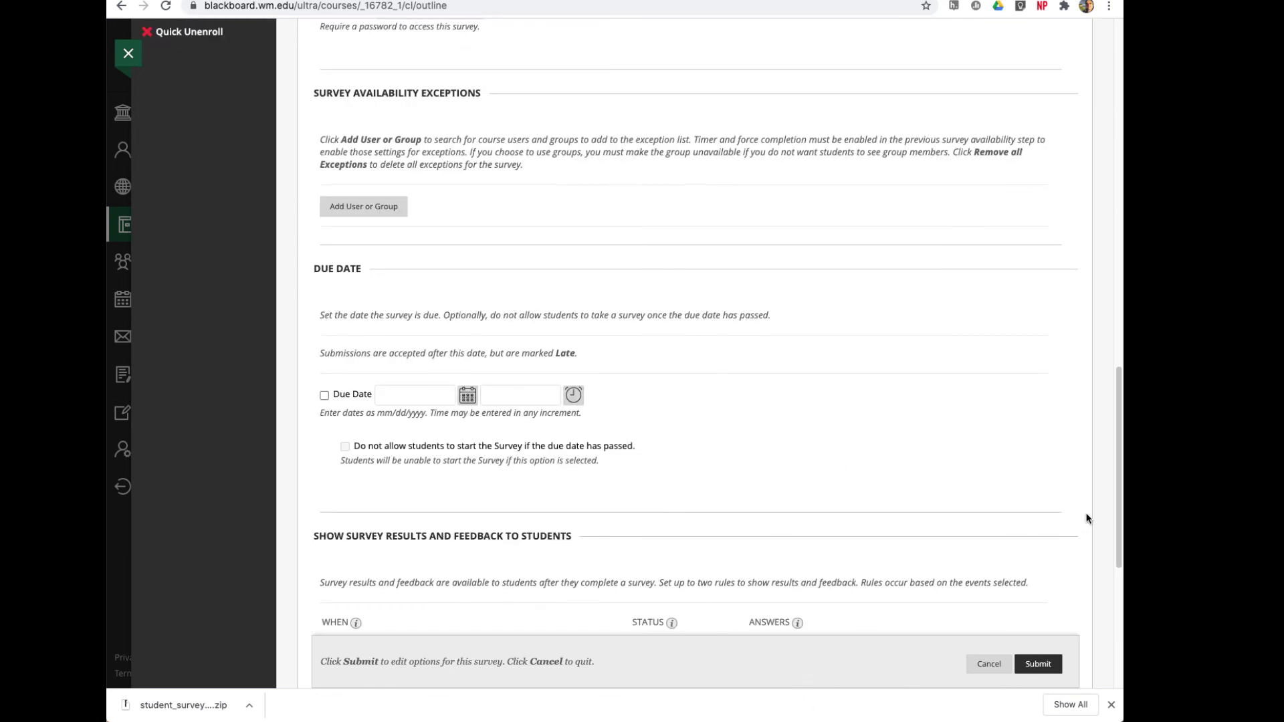
scroll(1086, 518, "up", 15)
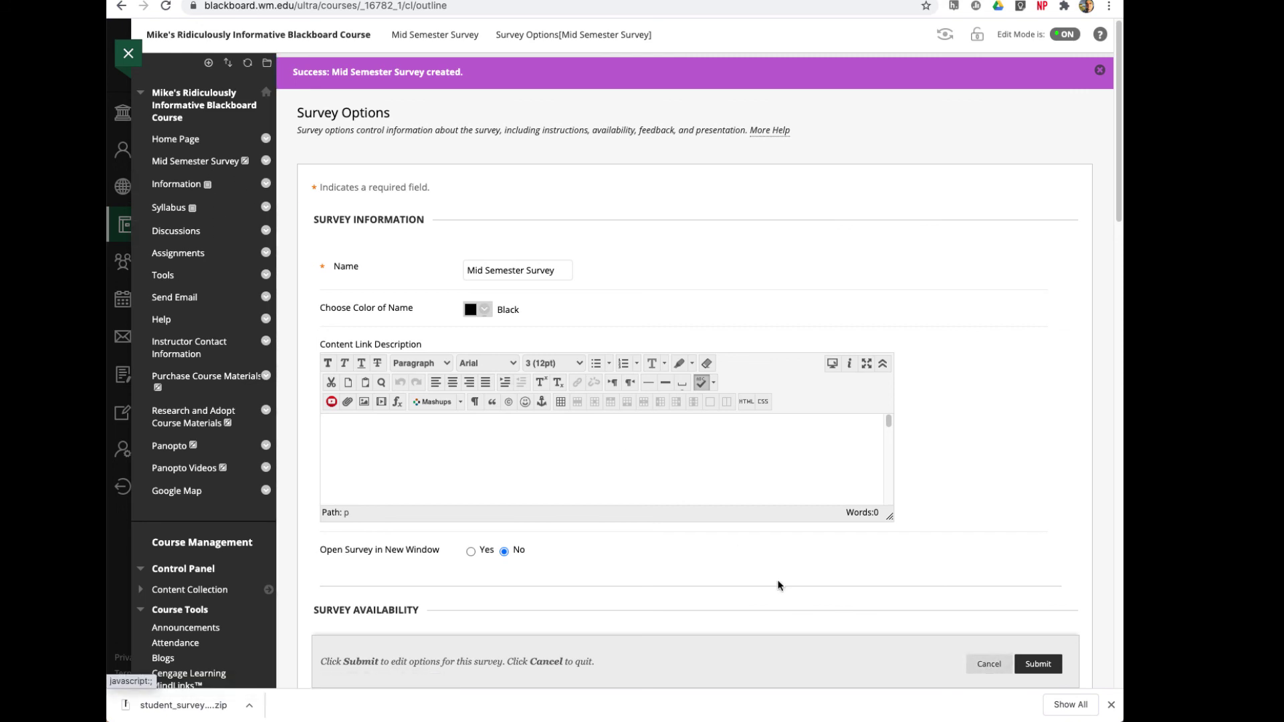
left_click(1035, 664)
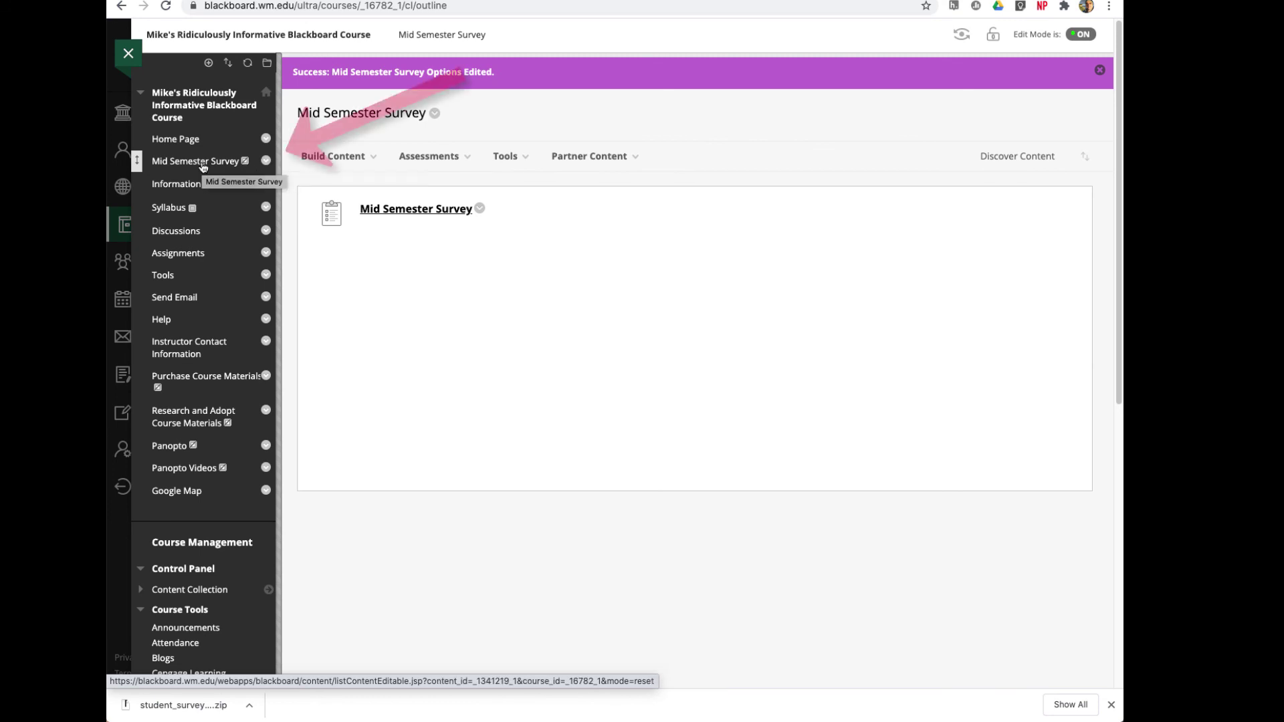
- Show the Mid Semester Survey menu link to students, then open the survey to preview it
mouse_move(246, 165)
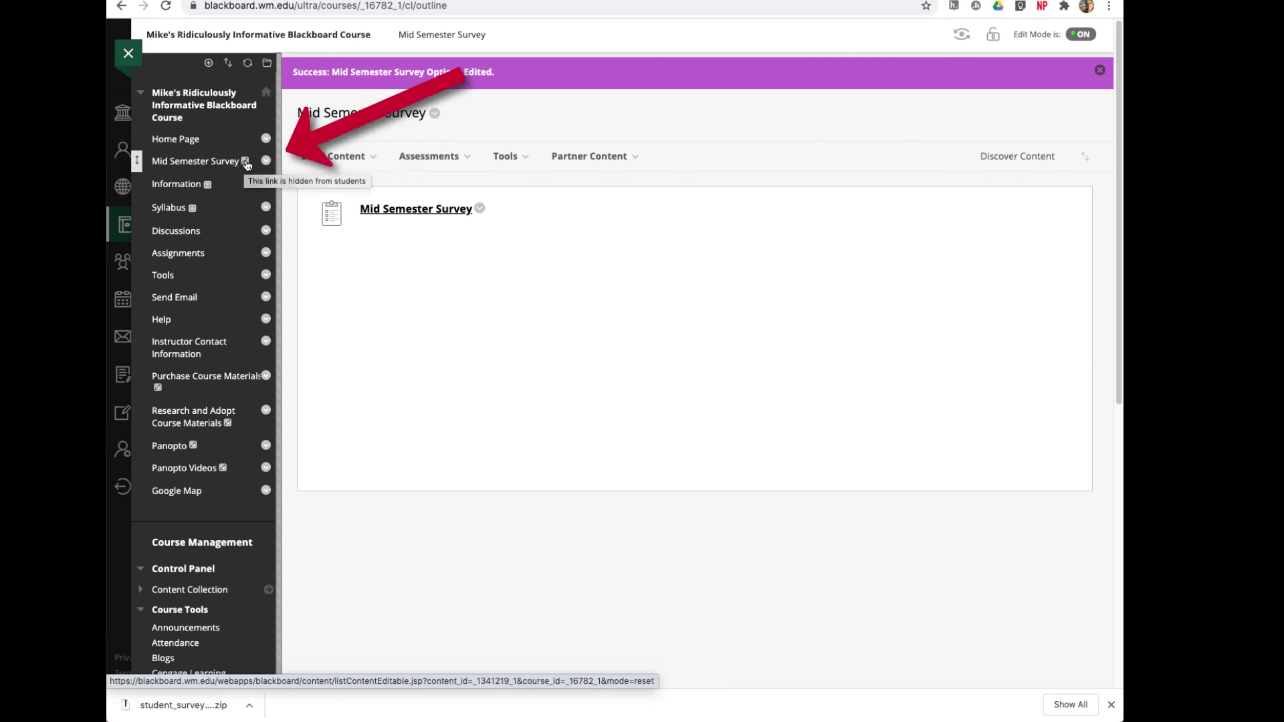
left_click(266, 162)
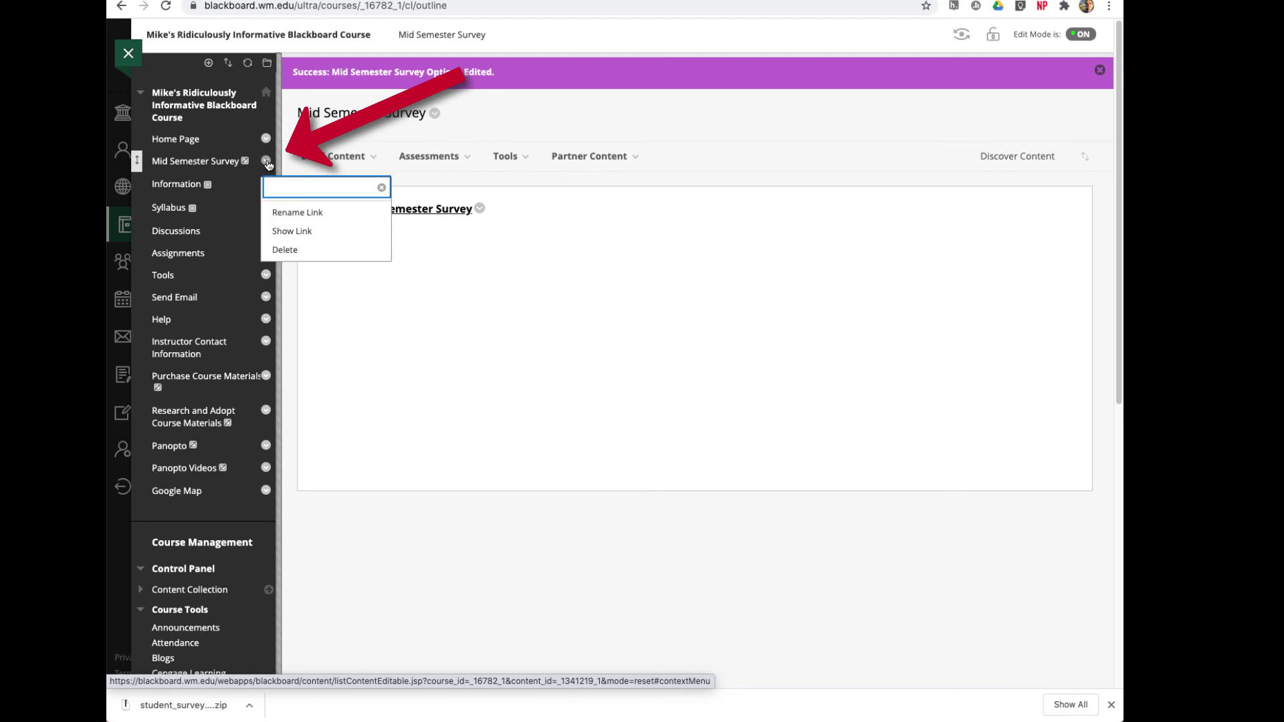
left_click(292, 232)
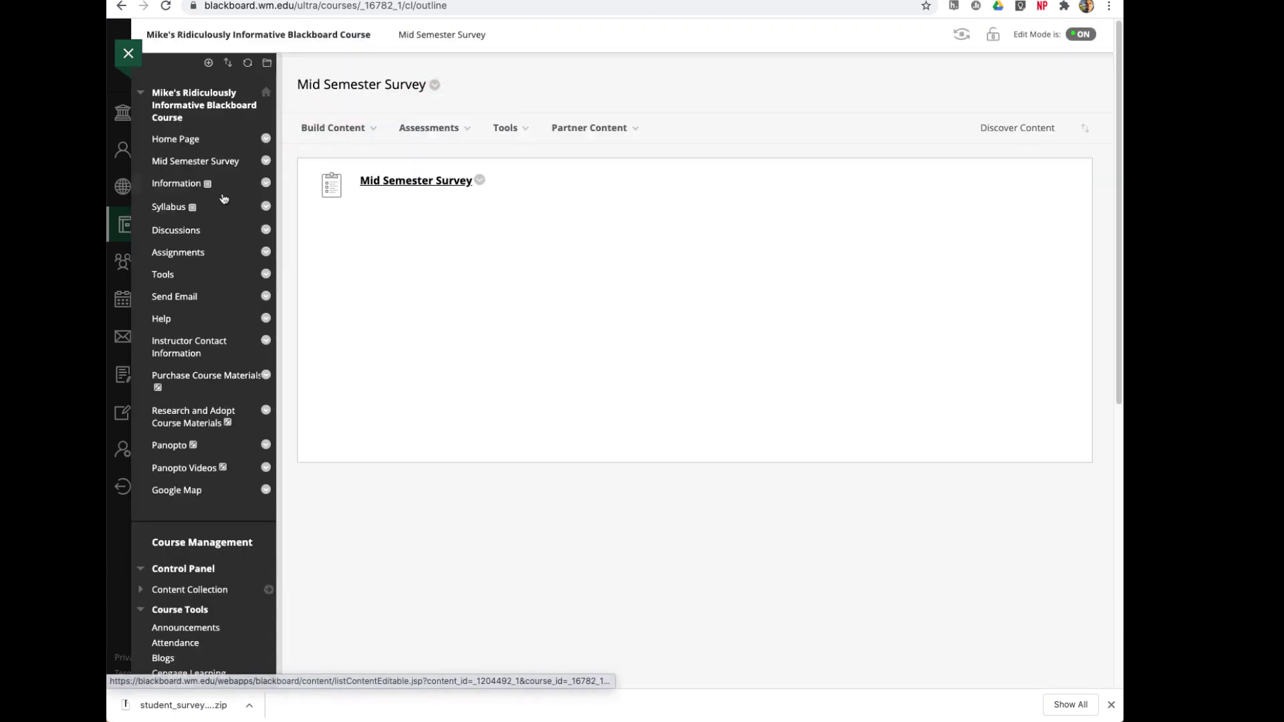
left_click(424, 181)
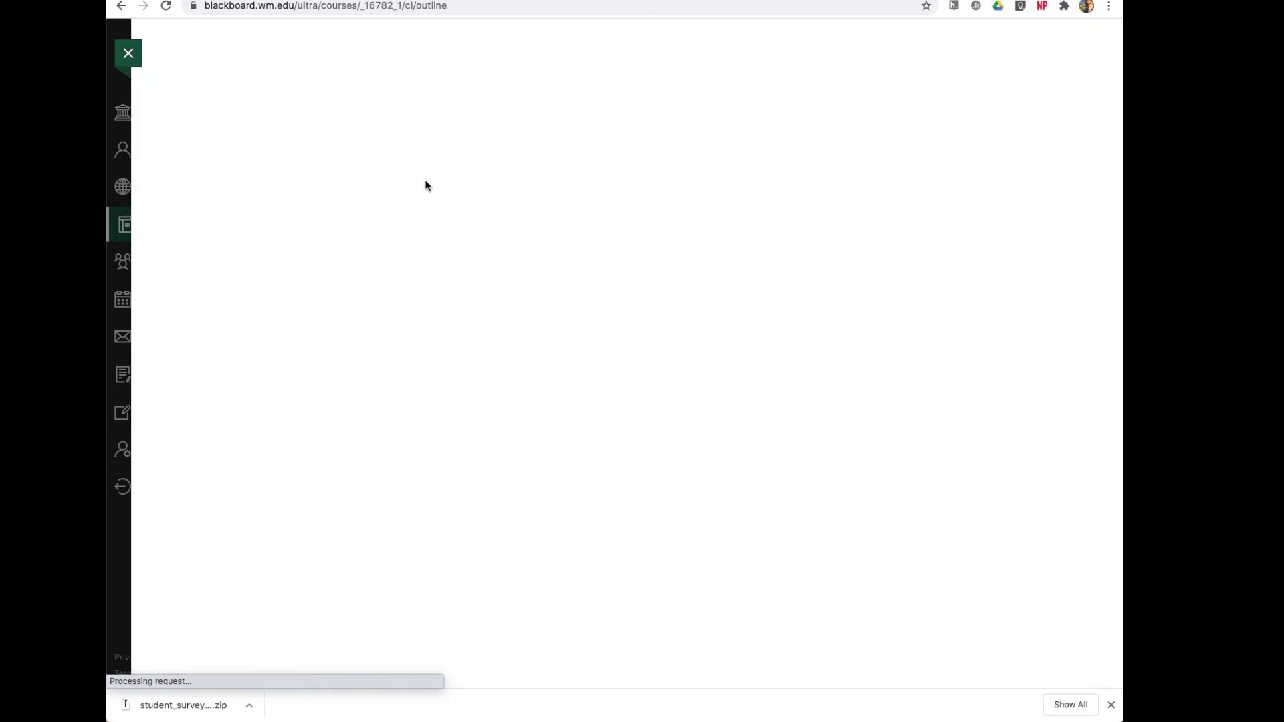
left_click(1040, 322)
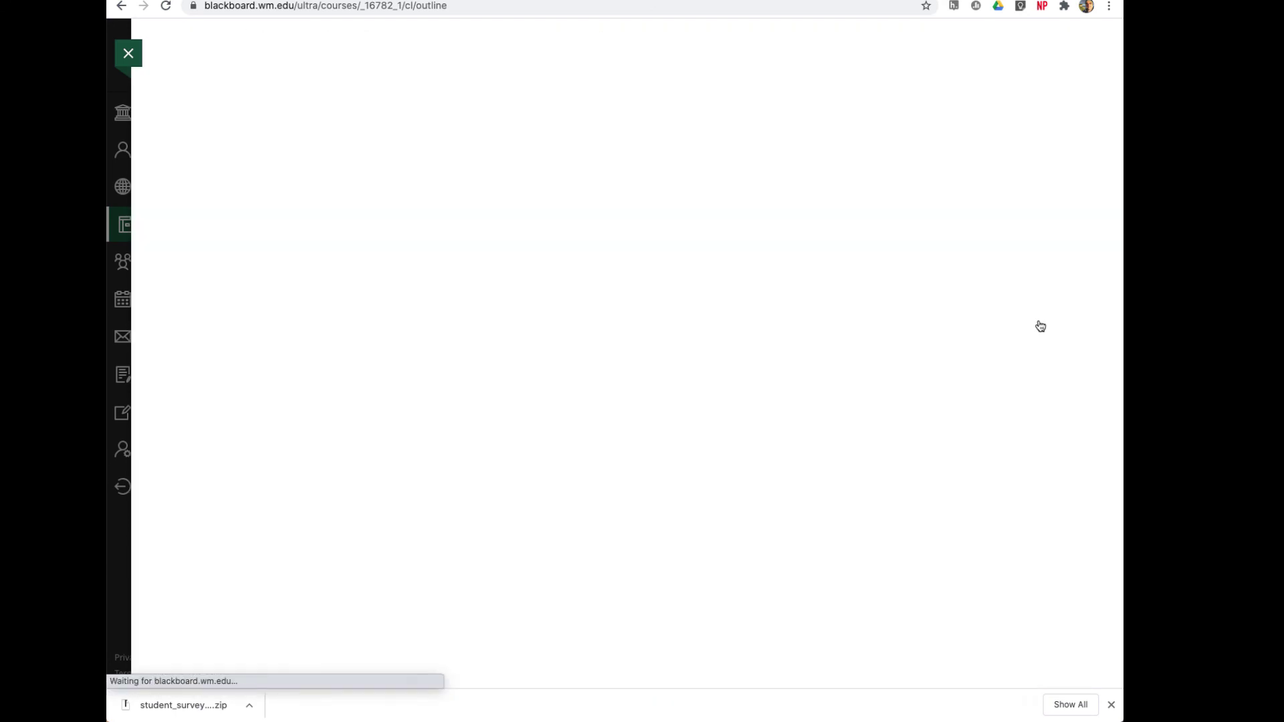